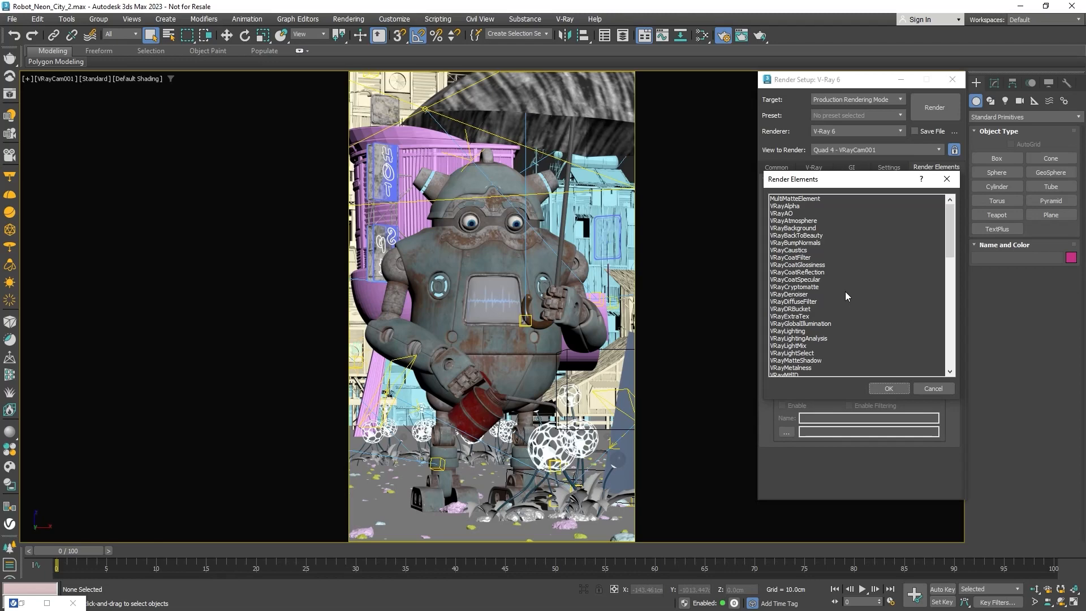
Add the VRayBackToBeauty, VRayDenoiser and VRayLightMix render elements to the scene's render setup
click(794, 294)
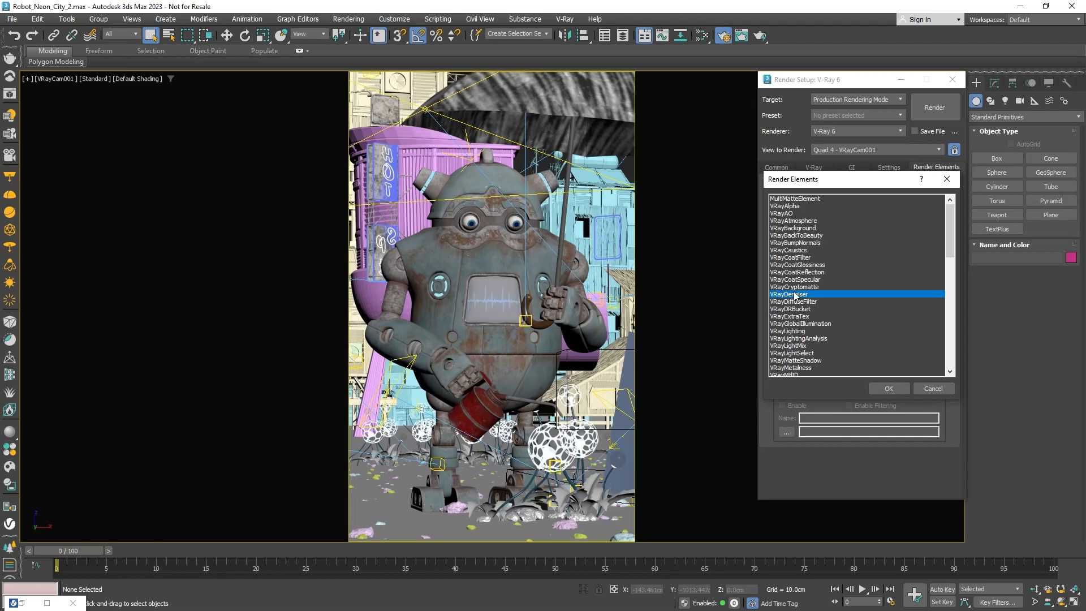
ctrl+click(794, 236)
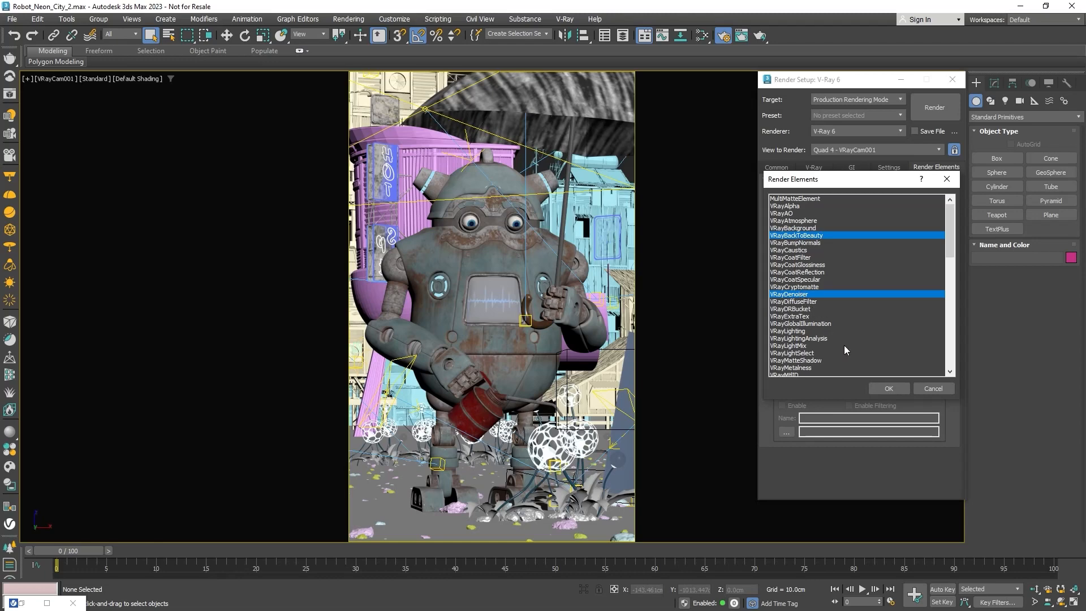
ctrl+click(812, 345)
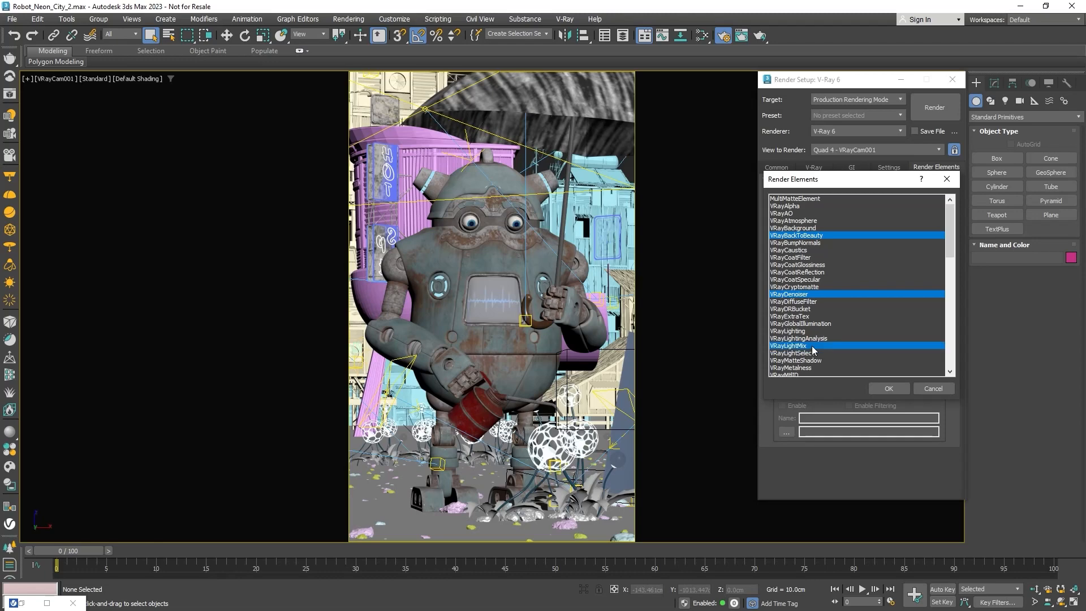
click(878, 386)
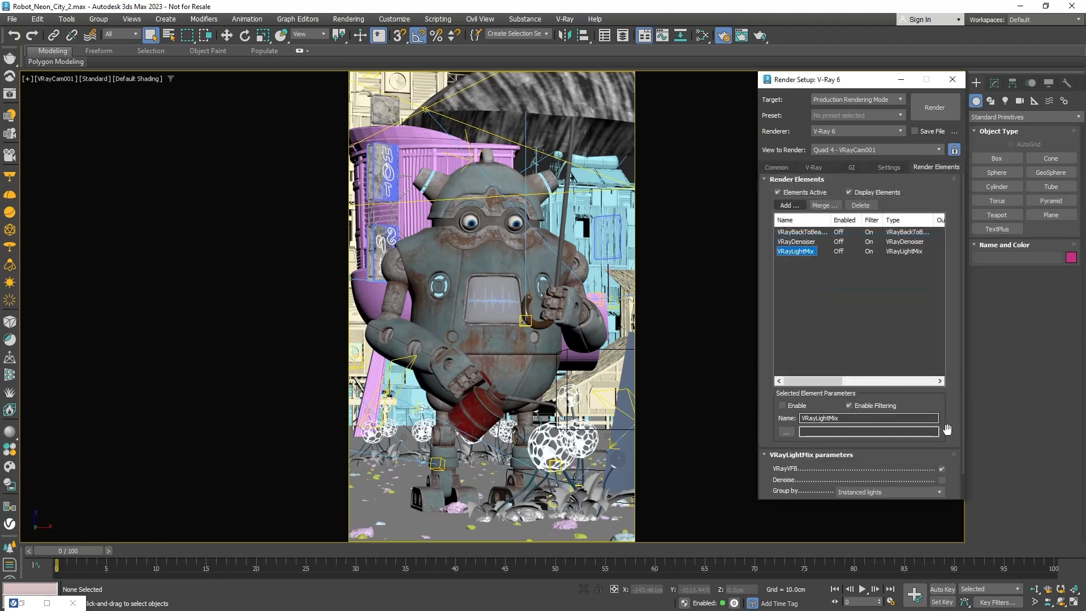
Add the VRayCryptomatte render element to the render setup
drag(950, 411, 956, 385)
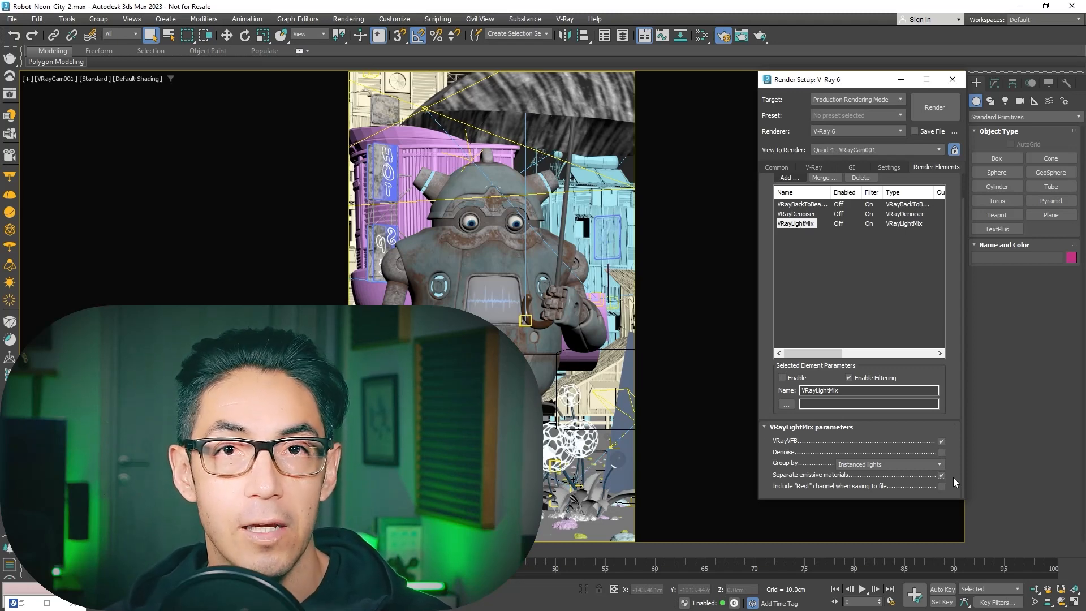
click(792, 179)
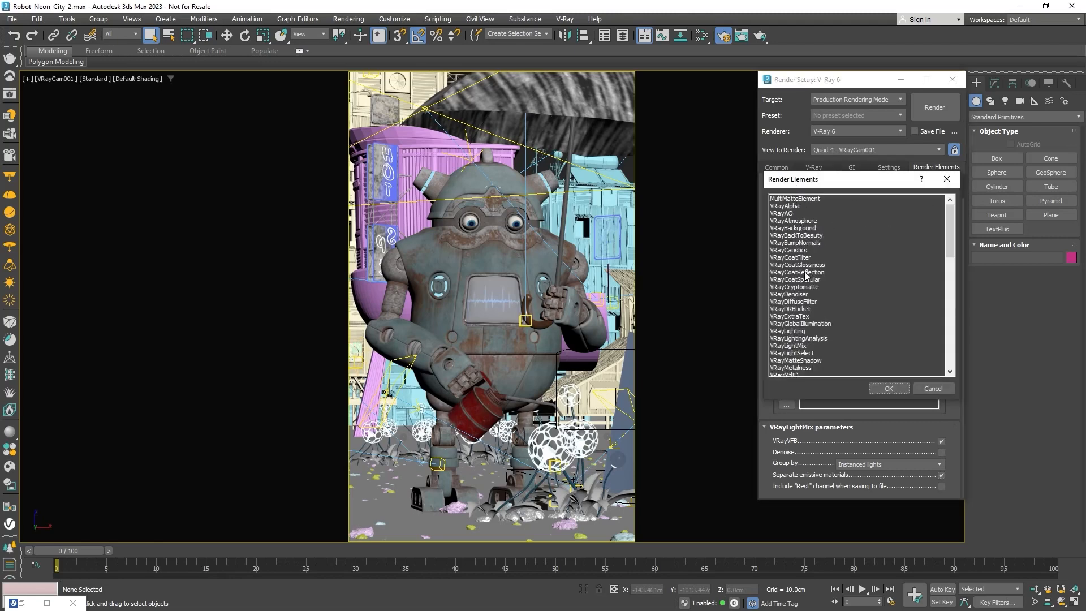
click(808, 287)
click(889, 389)
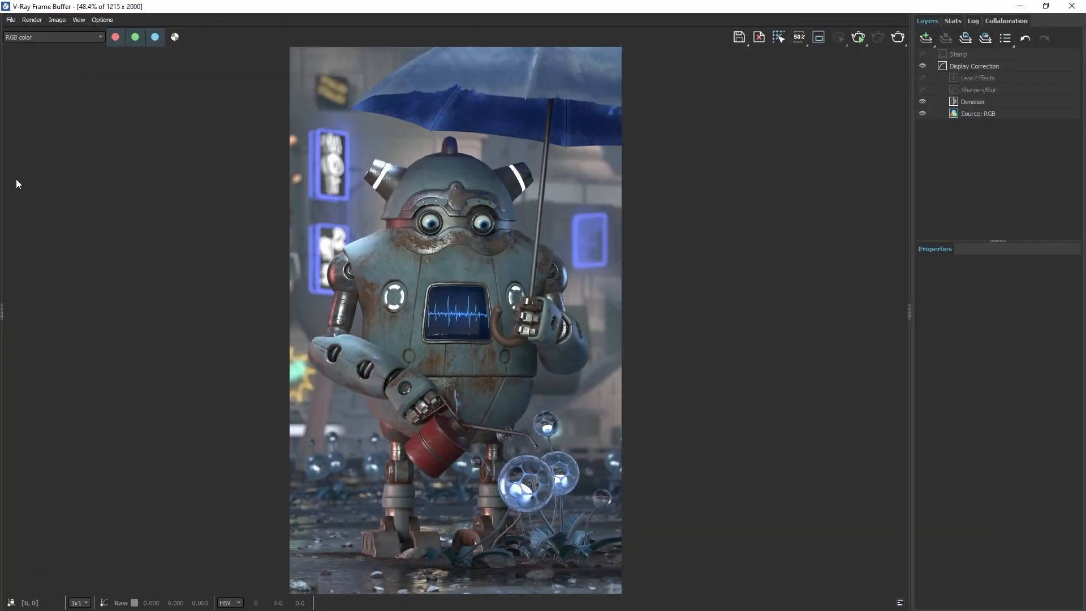
In the V-Ray Frame Buffer, view the VRayCryptomatte channel and return to RGB color
click(66, 37)
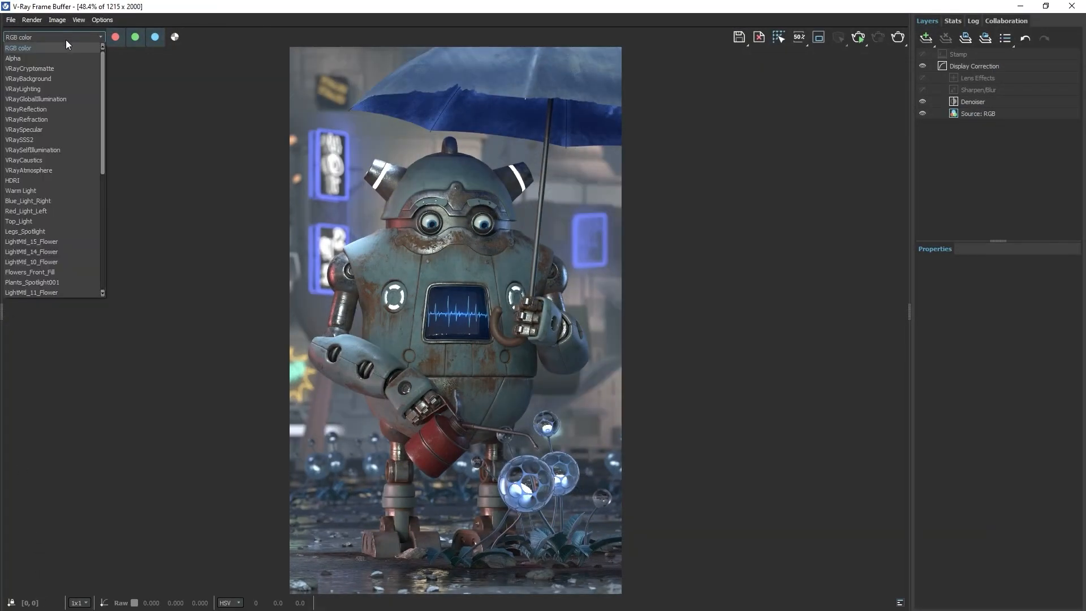
click(60, 69)
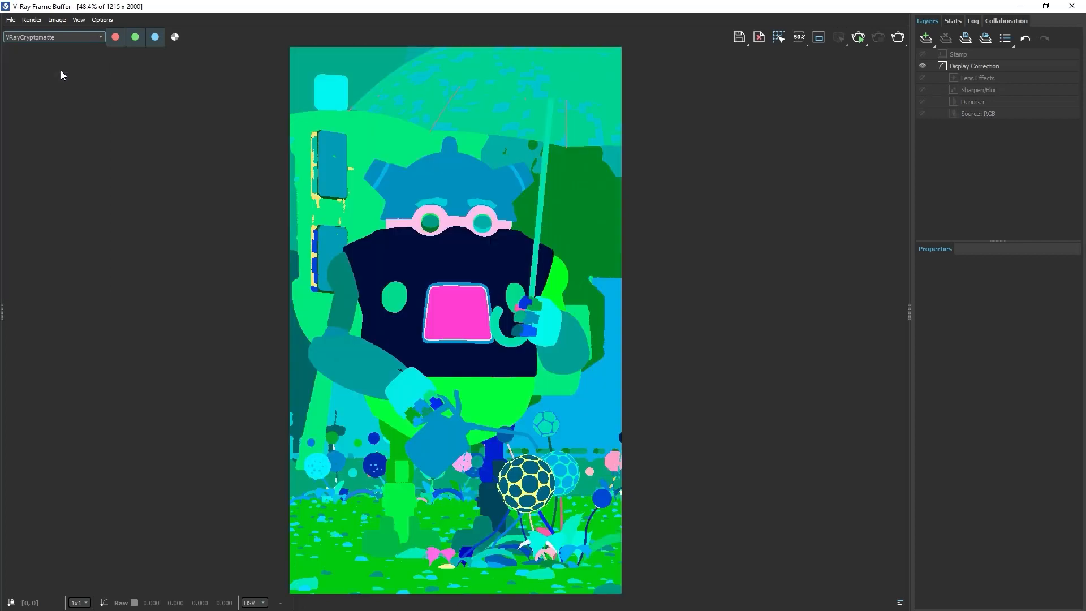
click(72, 38)
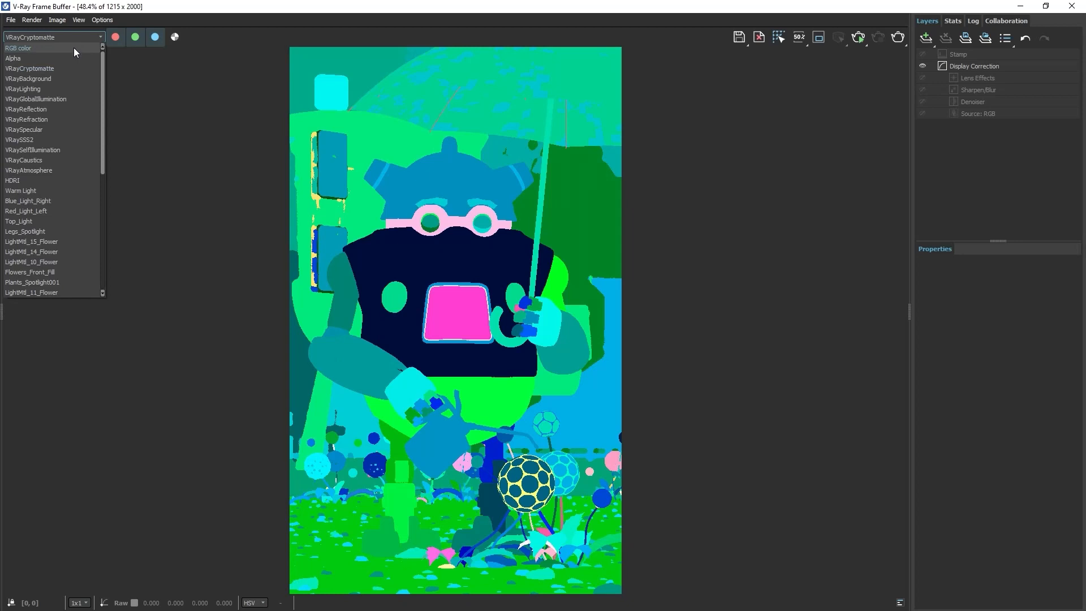
click(74, 49)
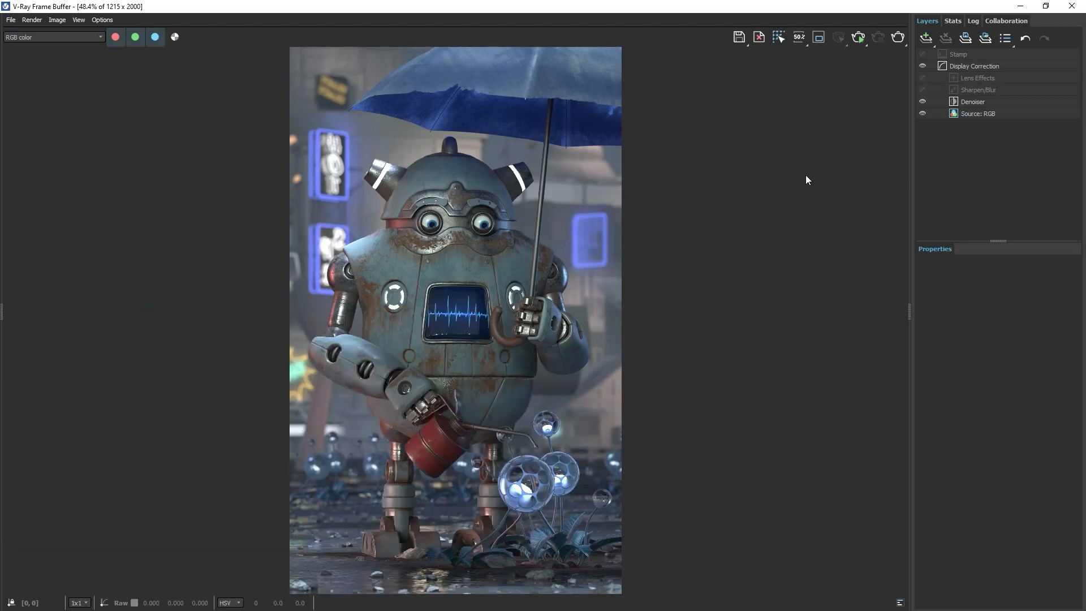
Add an Exposure correction layer to the render and set its contrast to 0.200
click(926, 38)
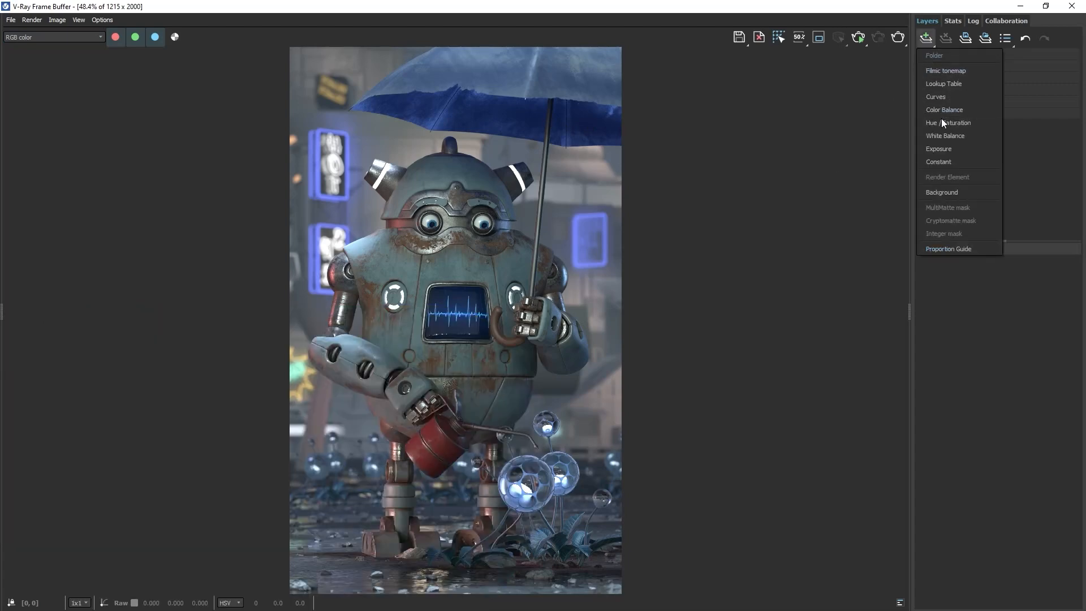
click(986, 149)
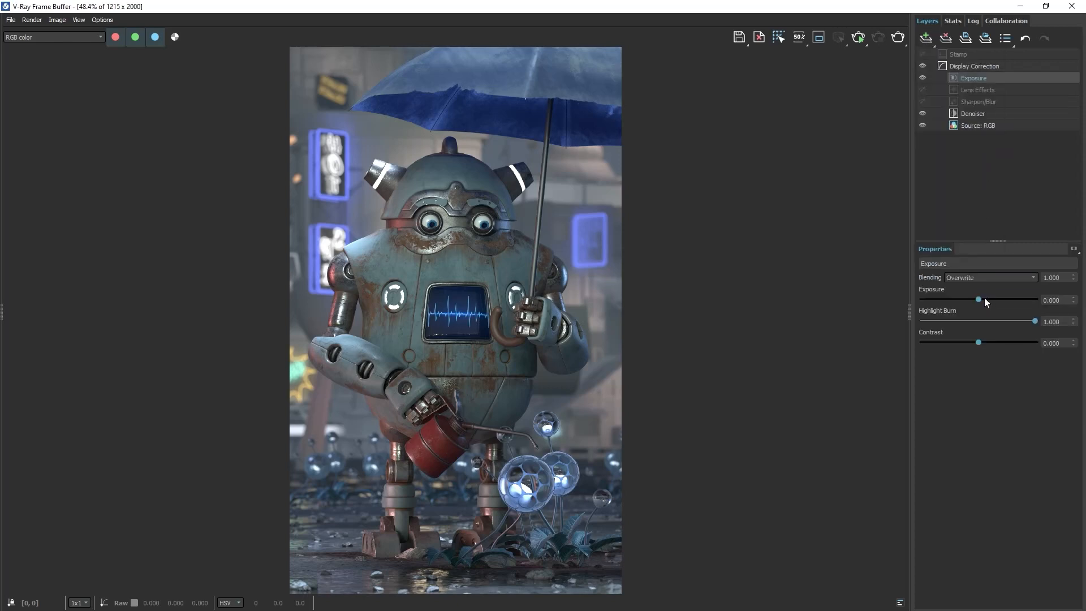
drag(981, 301, 981, 301)
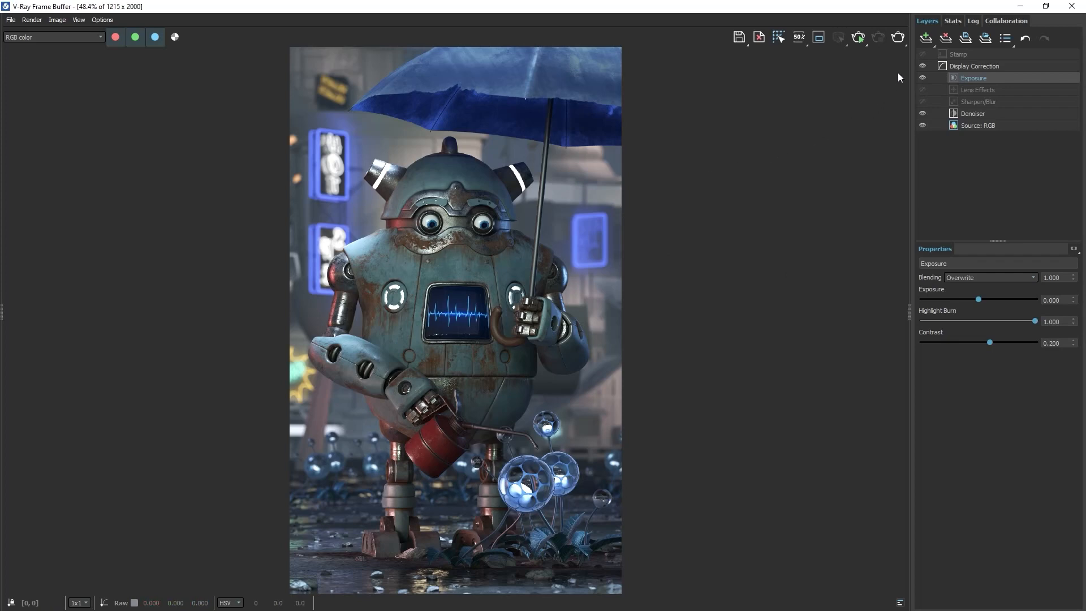
Add a second Exposure layer with exposure -1.000 and attach a Cryptomatte mask to it
click(925, 38)
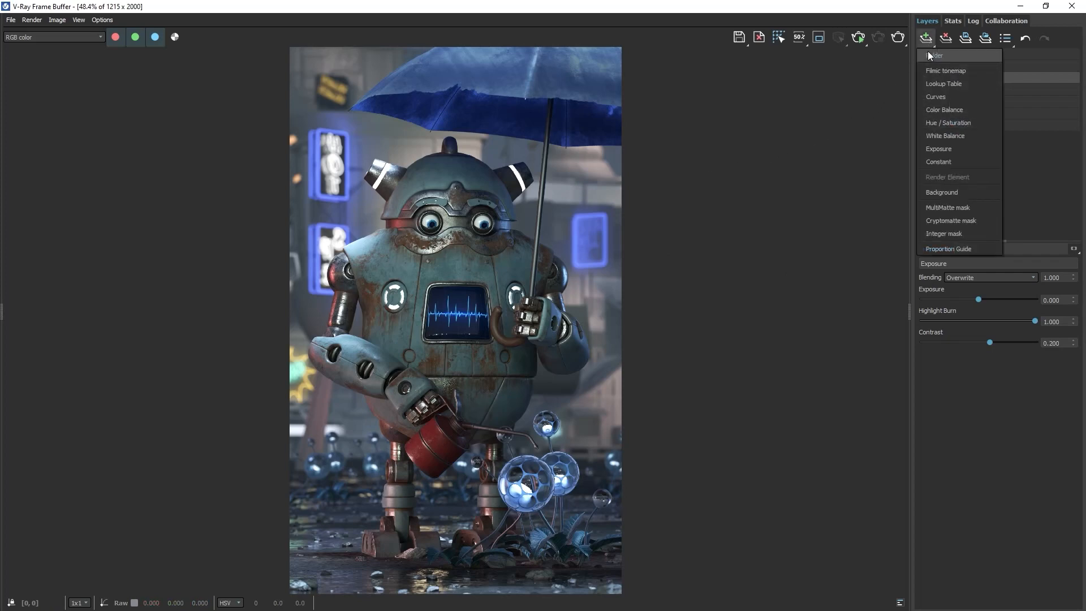
click(974, 148)
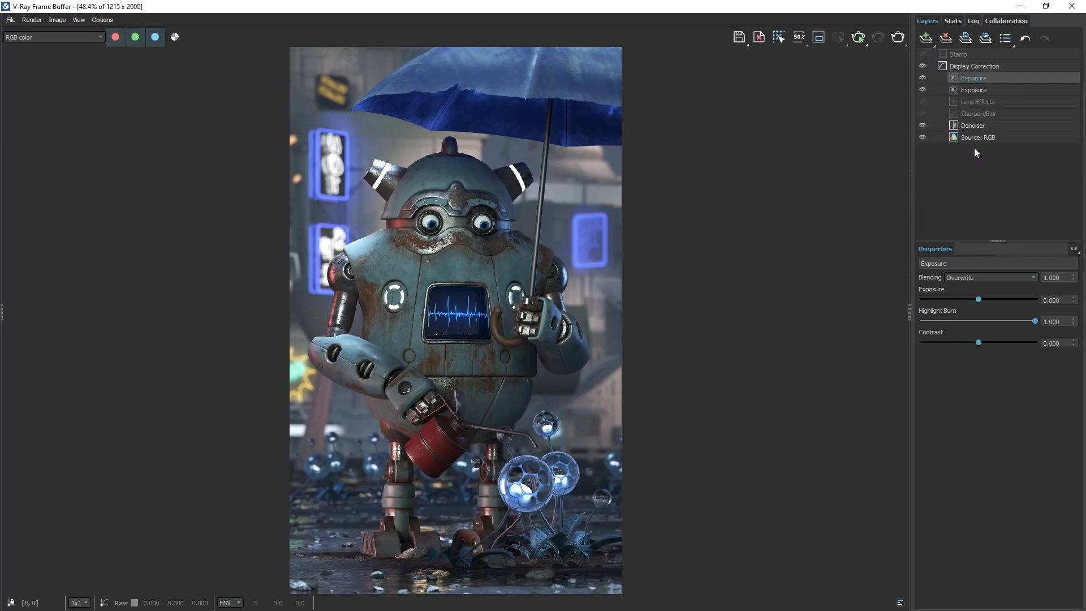
drag(979, 298, 968, 297)
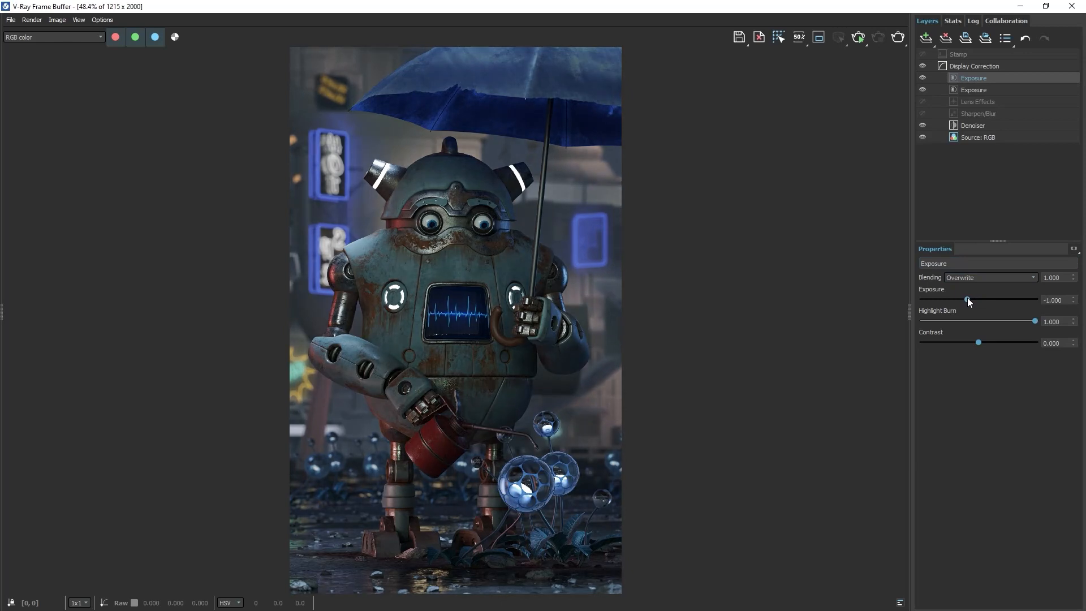
click(1074, 250)
click(1065, 287)
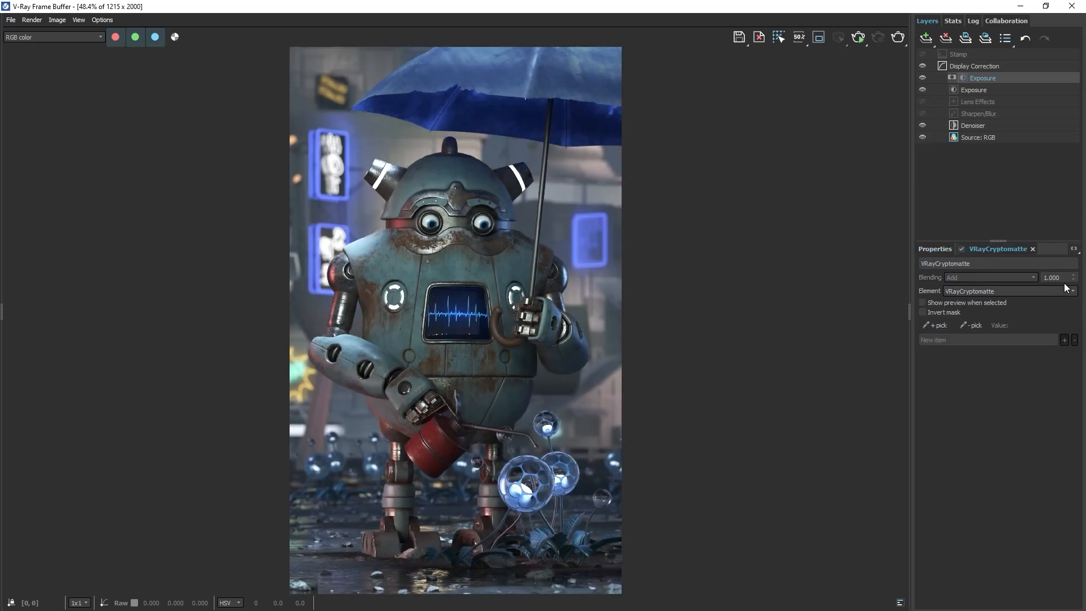
Pick HDRI, ShipHouse_BaseShape, Forearm_Left, VRayScene004, VRayScene008, VRayScene009 and VRayScene010 in the render for the Exposure layer's mask
click(934, 325)
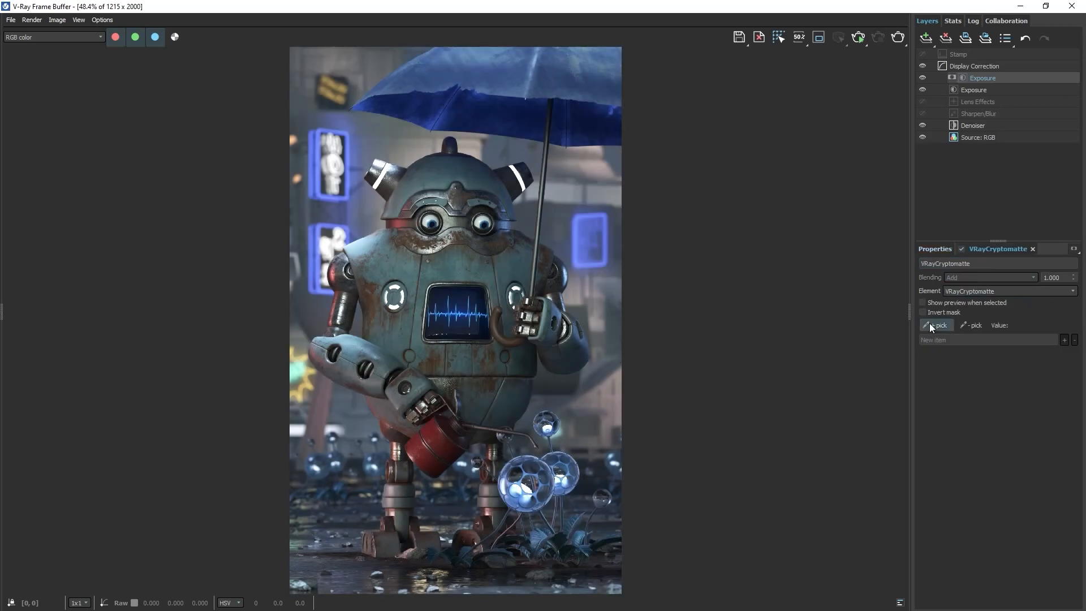
click(608, 328)
click(573, 373)
click(566, 359)
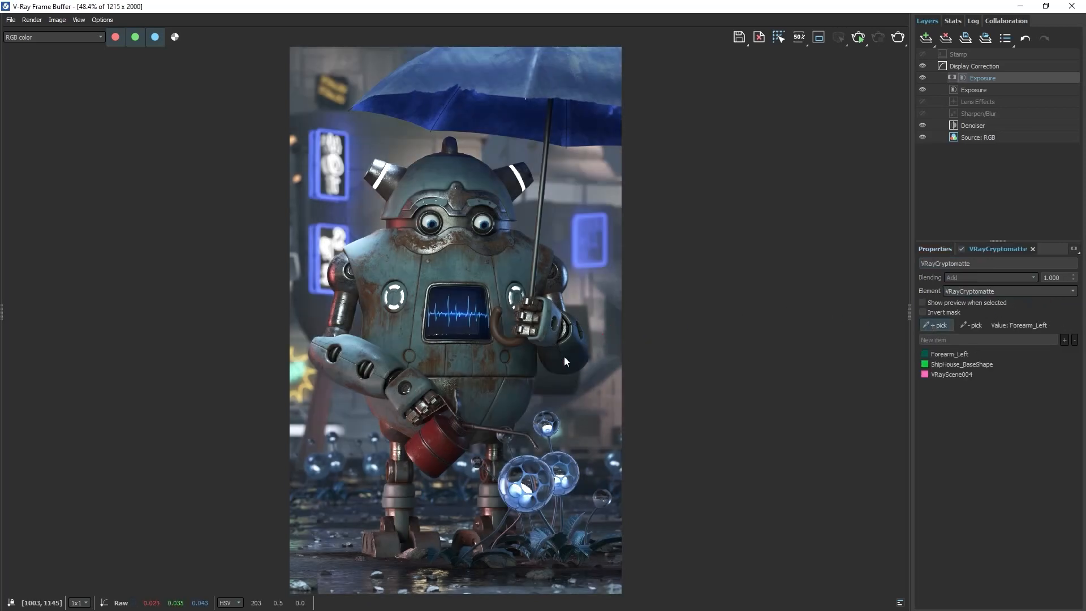
click(521, 155)
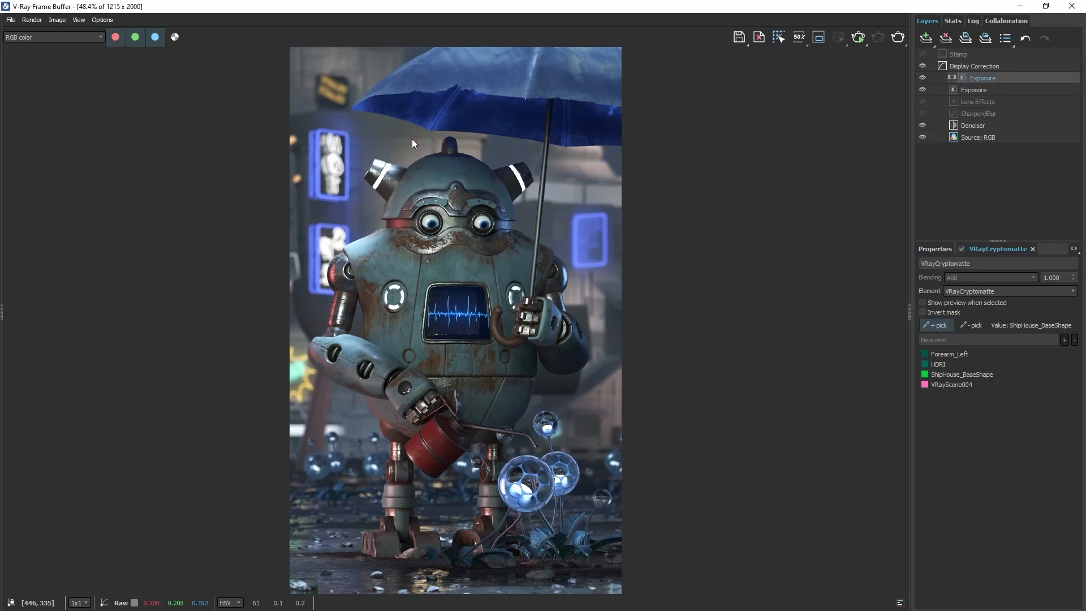
click(306, 59)
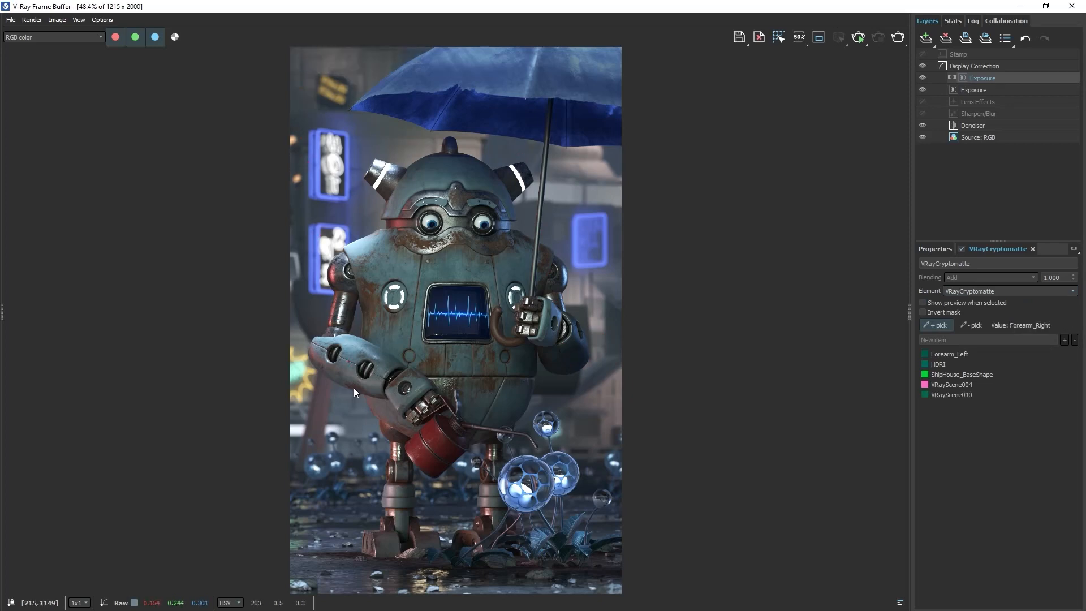
click(358, 418)
click(296, 334)
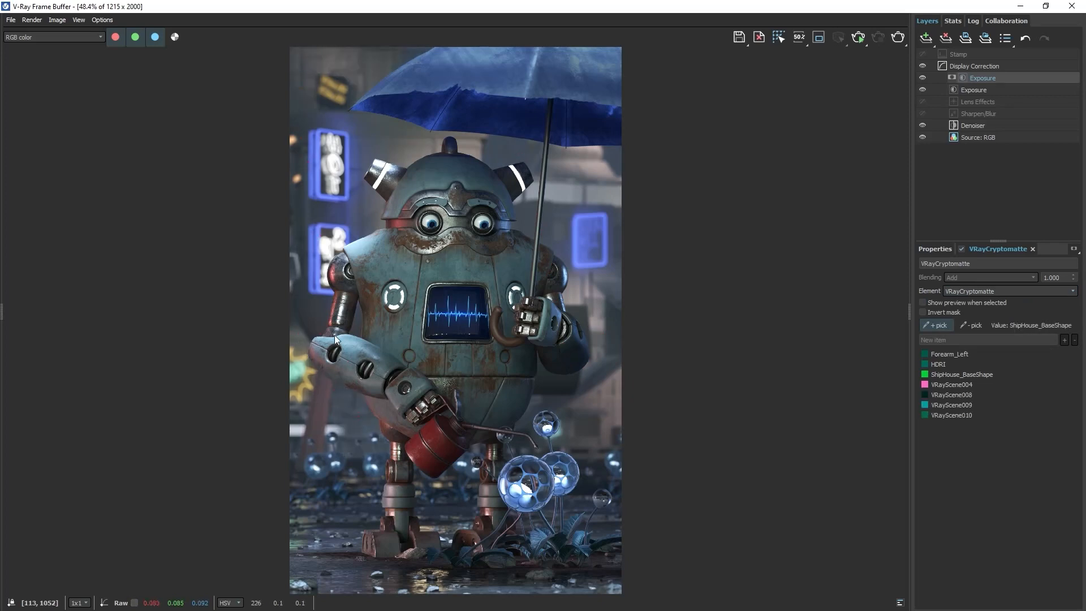
Preview the Exposure layer's mask, remove the Forearm_Left object from it, and turn the preview off
click(922, 303)
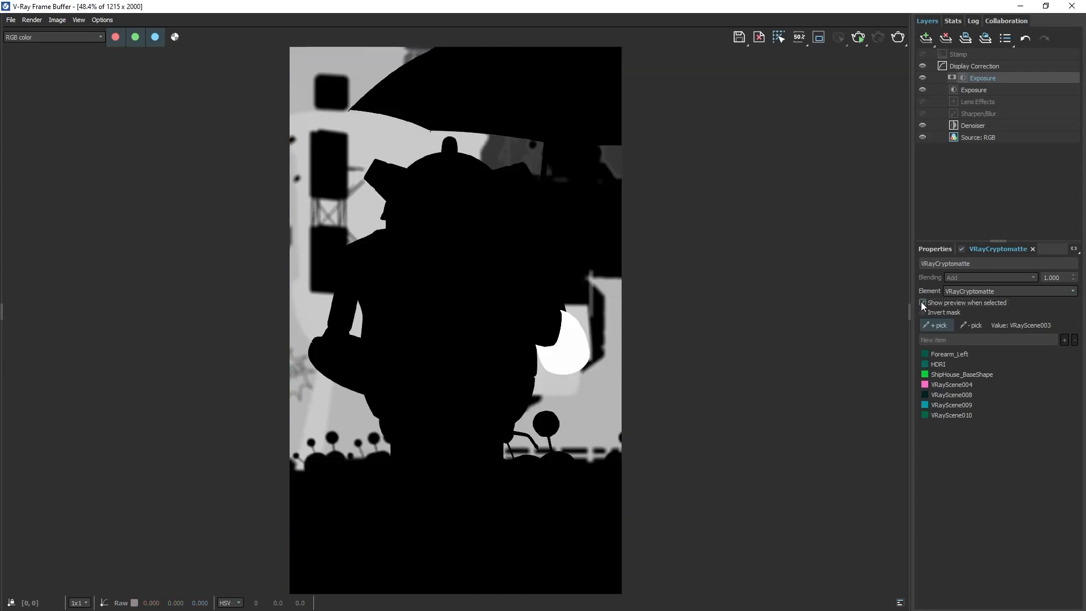
click(969, 327)
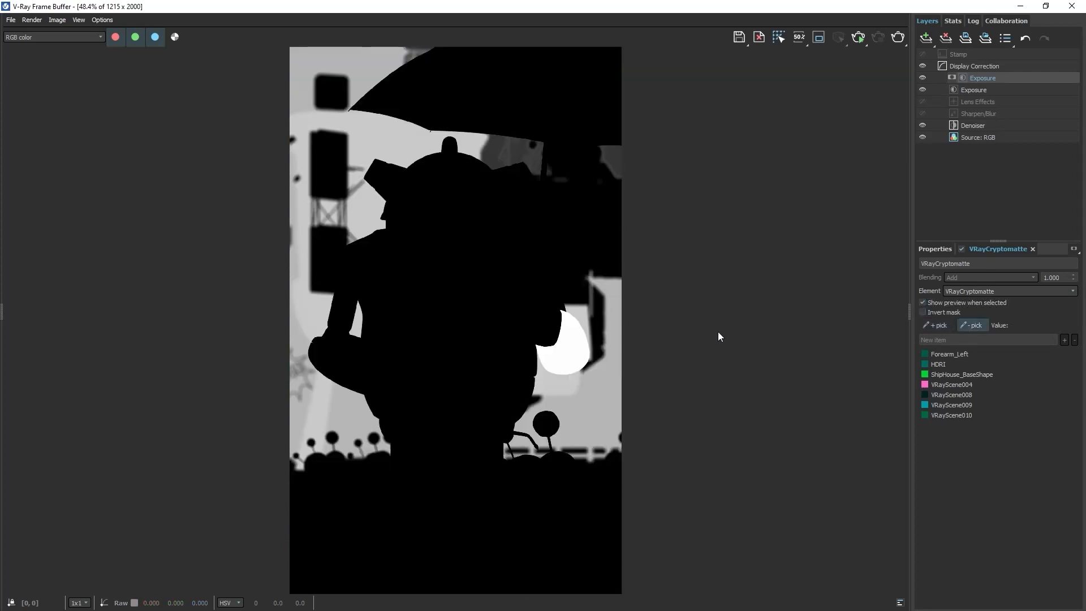
click(576, 345)
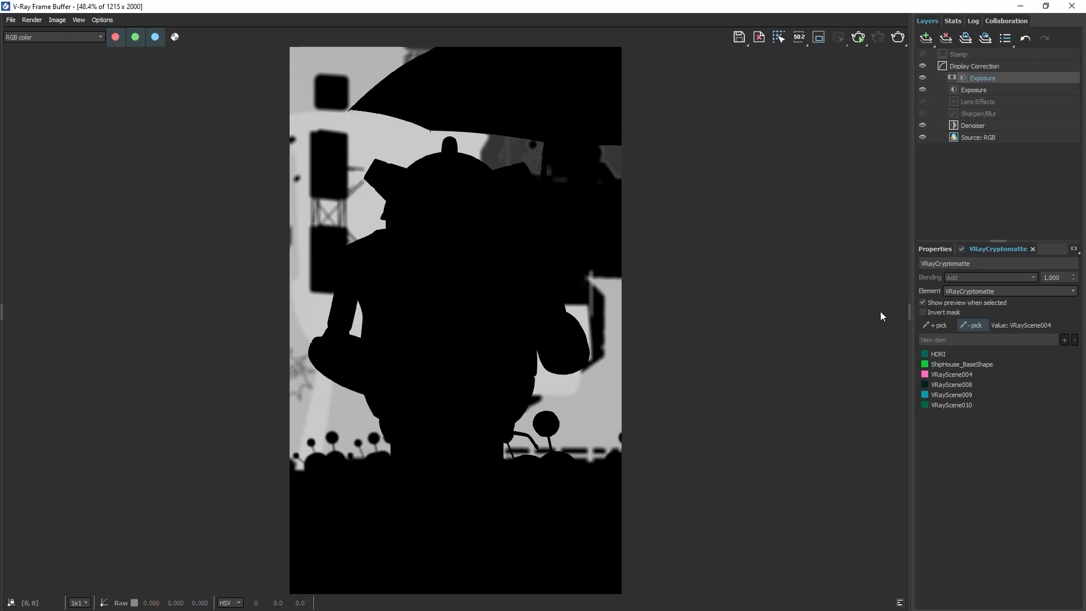
click(923, 303)
Set the masked Exposure layer's exposure to -2.000 and toggle its visibility to compare the background
click(930, 249)
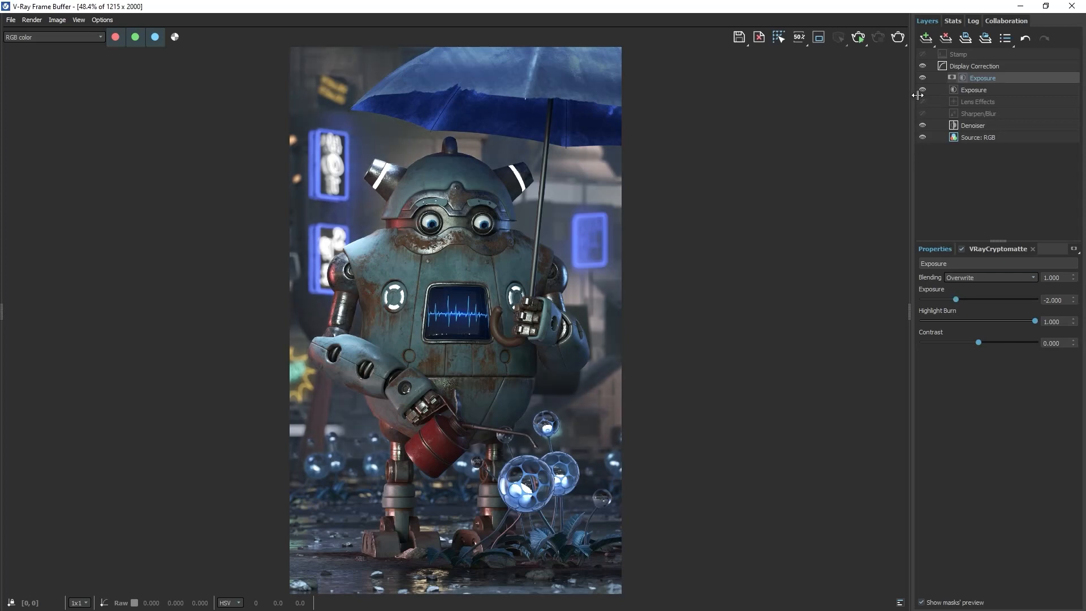
click(922, 78)
click(922, 78)
Add a Hue / Saturation layer with saturation 0.110 and duplicate it
click(927, 39)
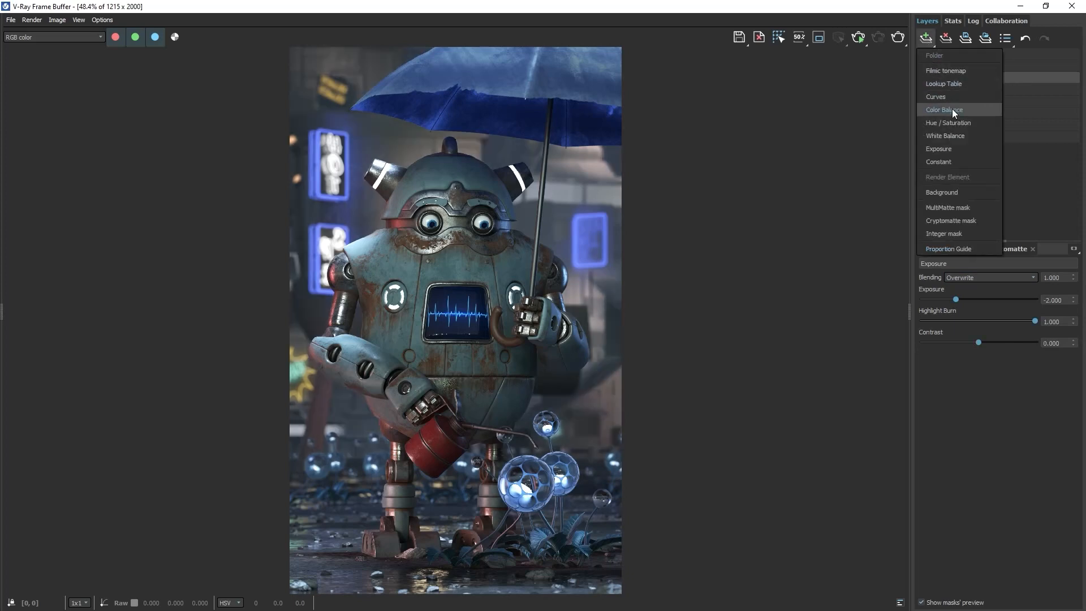
click(958, 125)
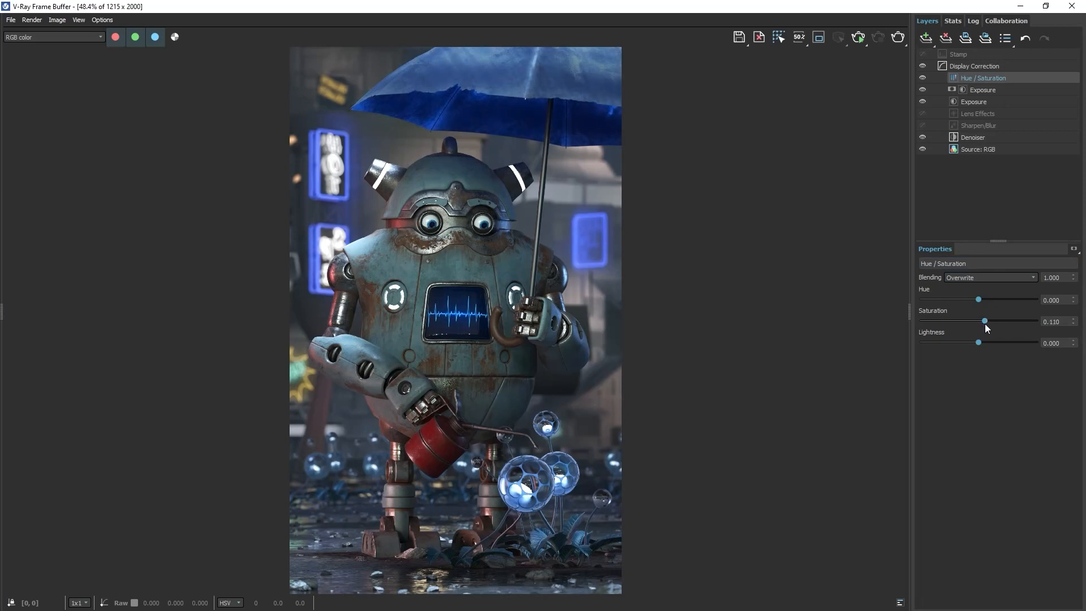
right_click(982, 81)
click(1013, 164)
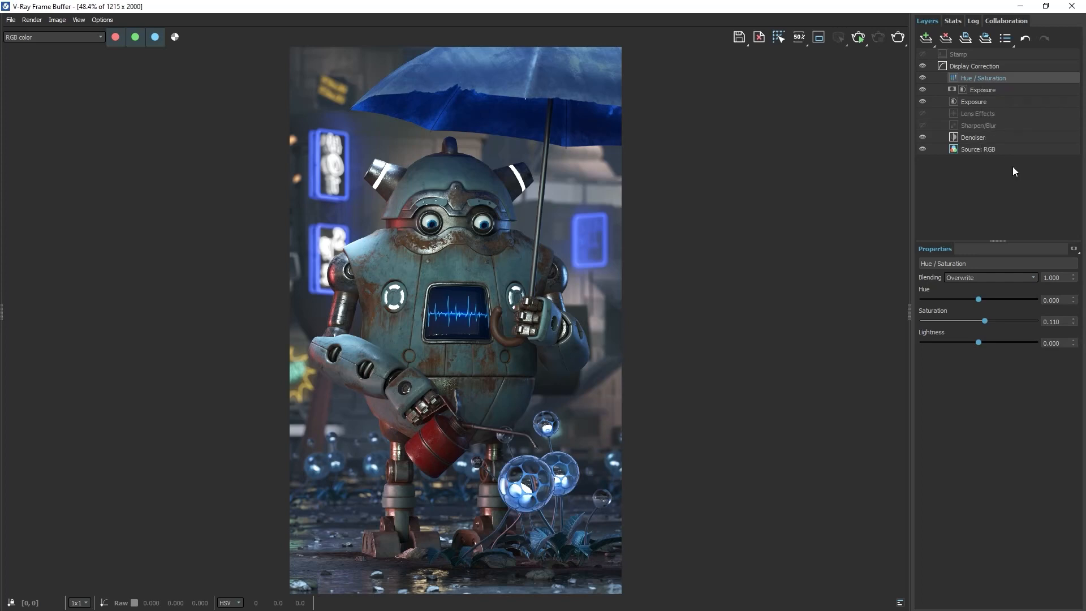
Attach a Cryptomatte mask to the duplicated Hue / Saturation layer and pick the red watering can for it
click(1074, 250)
click(1050, 284)
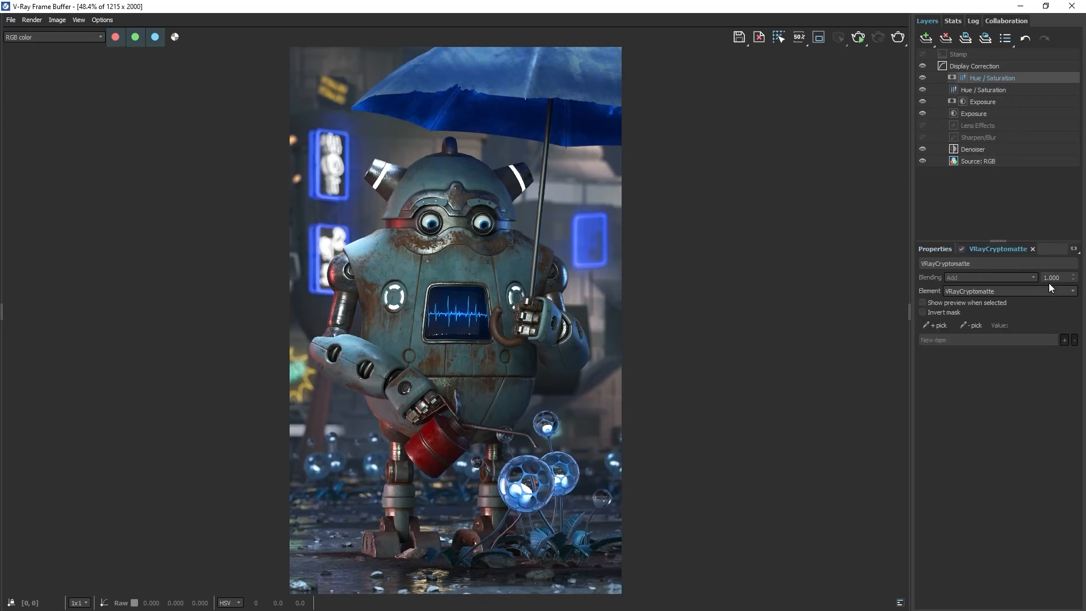
click(940, 326)
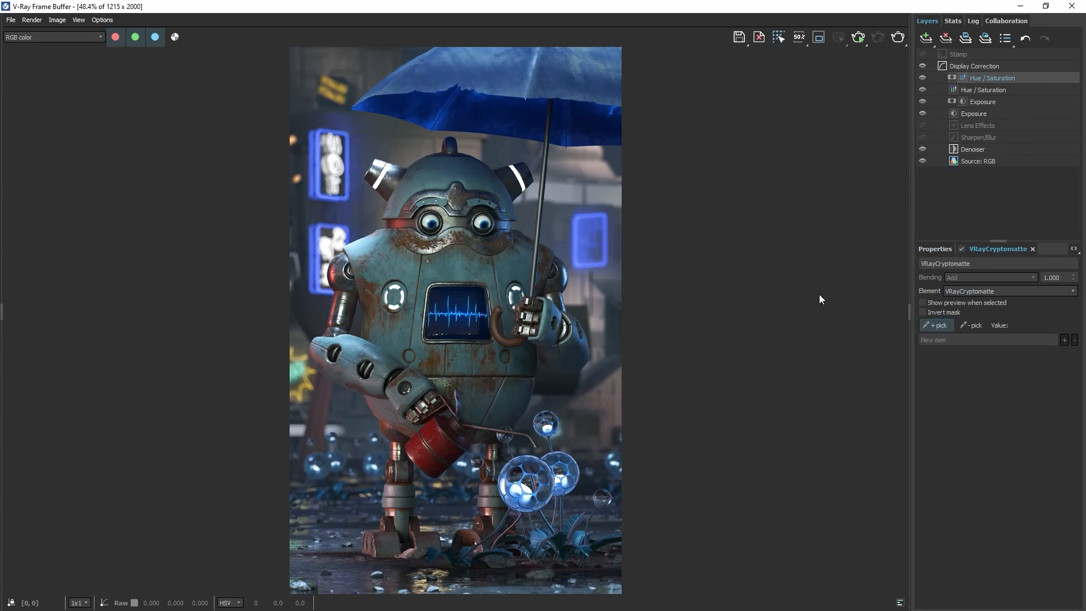
click(440, 452)
Set the masked Hue / Saturation layer's hue to -43.200 and hide the layer to compare the watering can's color
click(934, 250)
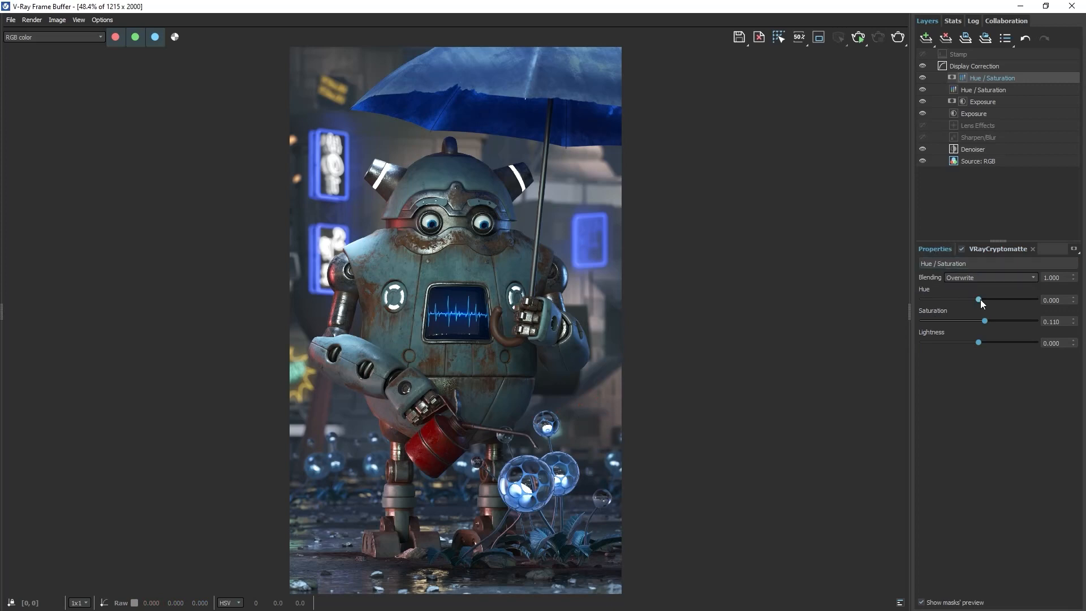
drag(979, 300, 955, 300)
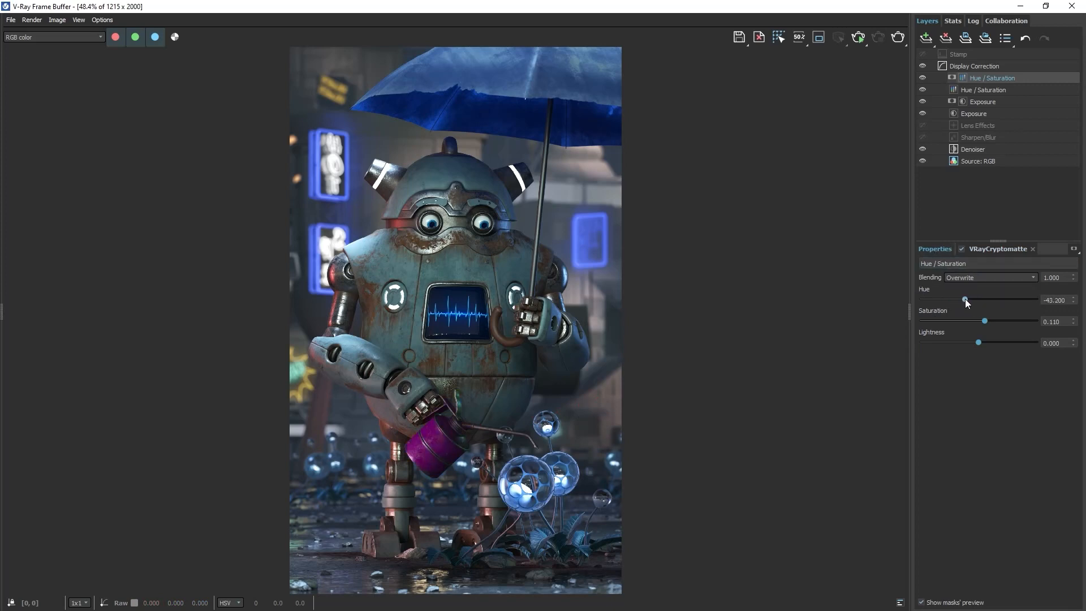
click(922, 78)
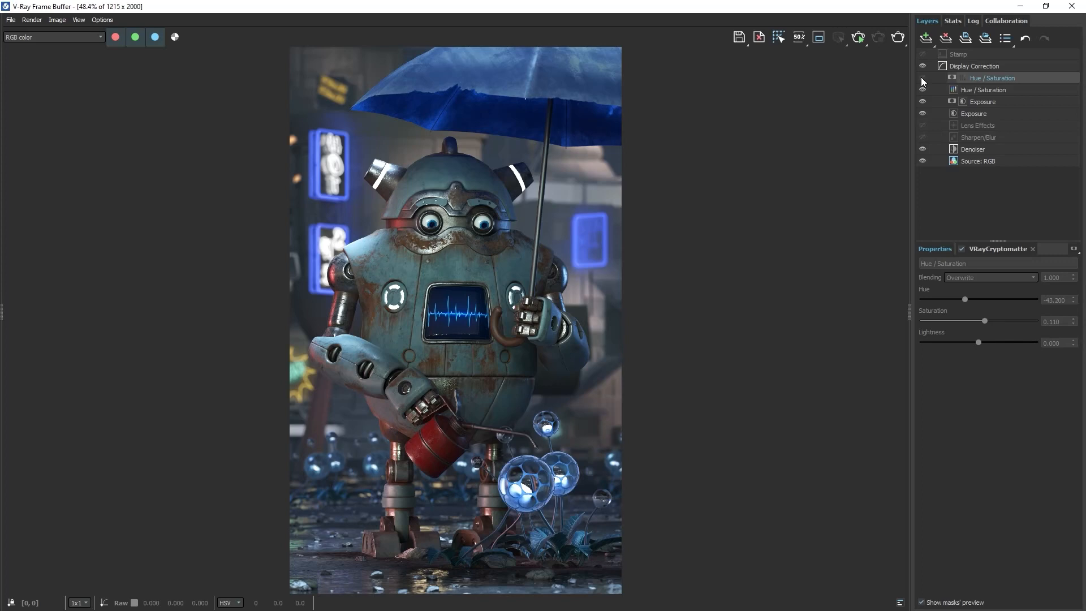
Add a Filmic tonemap layer above the hidden Hue / Saturation layer and set its type to AMPAS
click(926, 39)
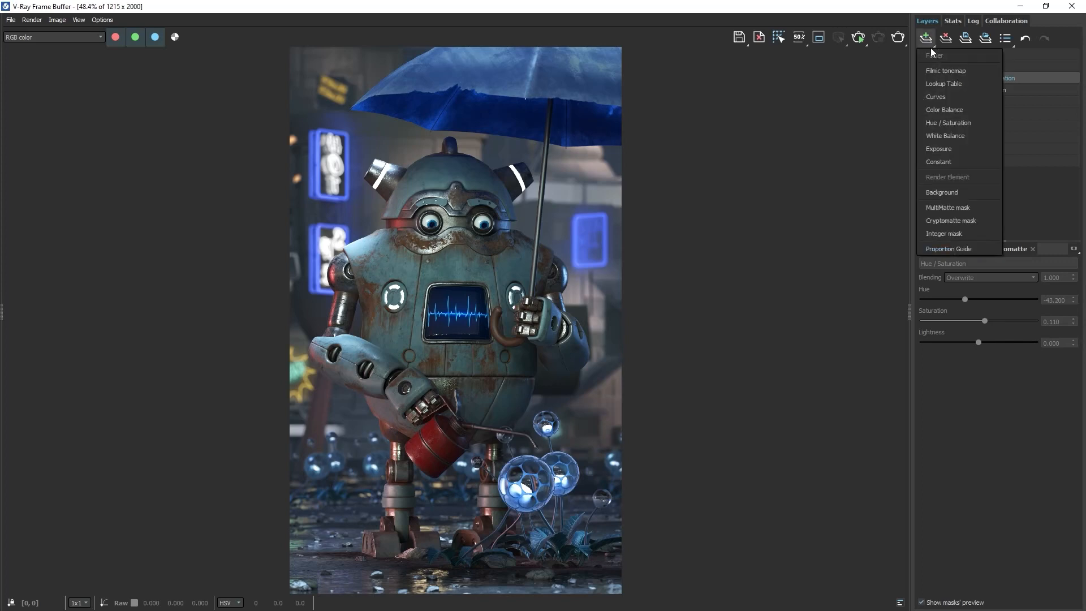
click(942, 70)
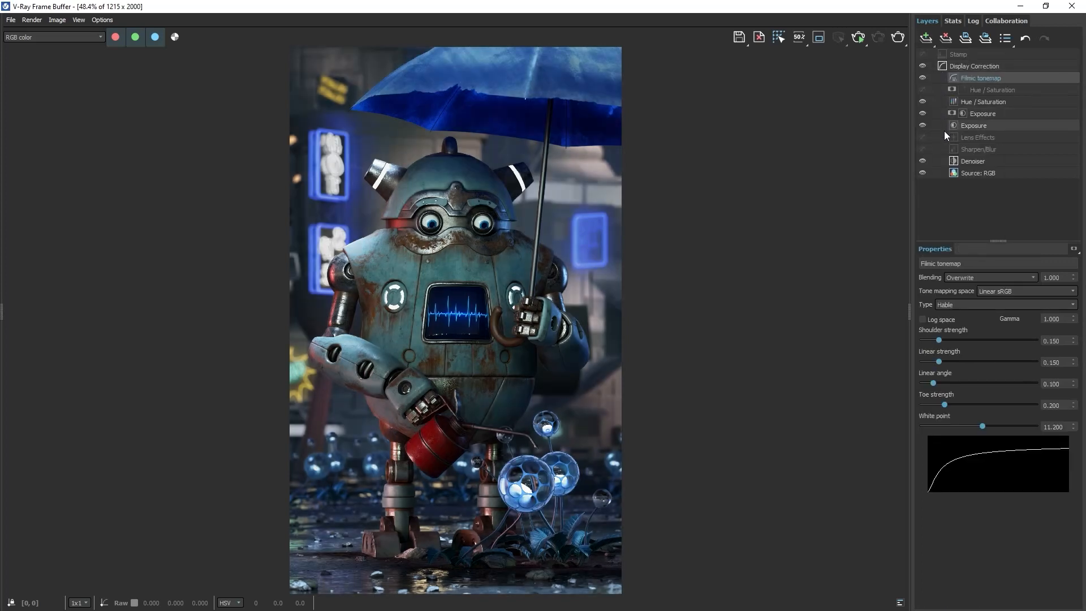
click(992, 305)
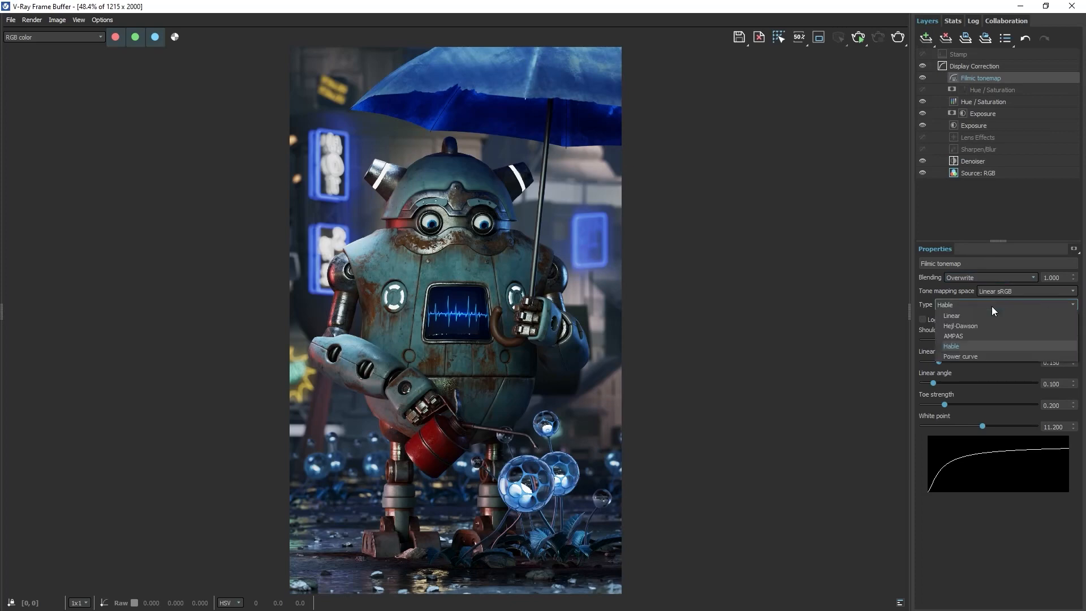
click(992, 335)
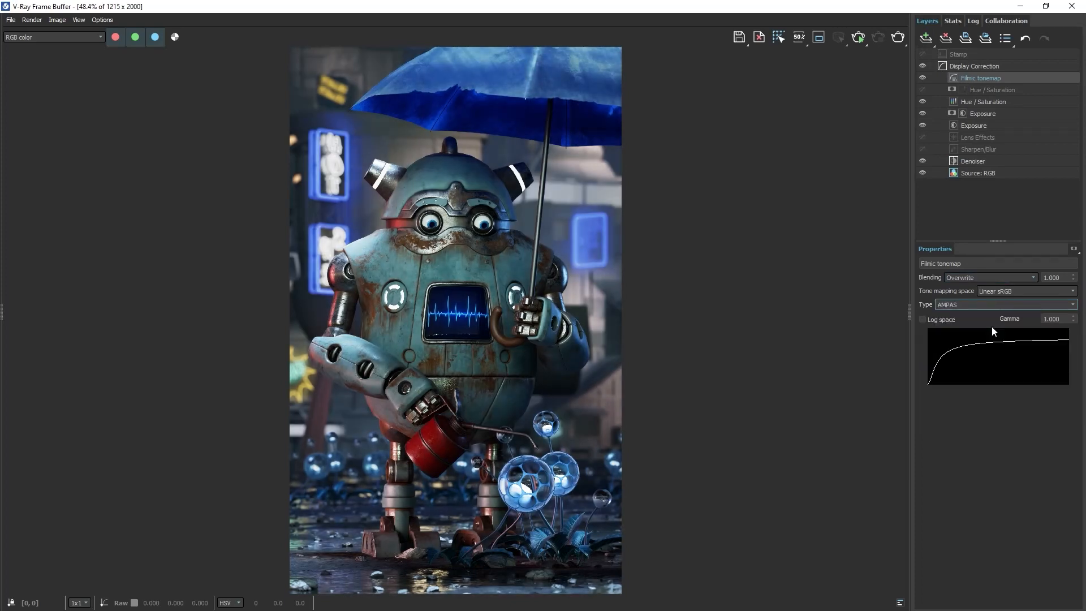
Preview the Power curve type on the Filmic tonemap layer and return the type to AMPAS
key(Down)
key(Down)
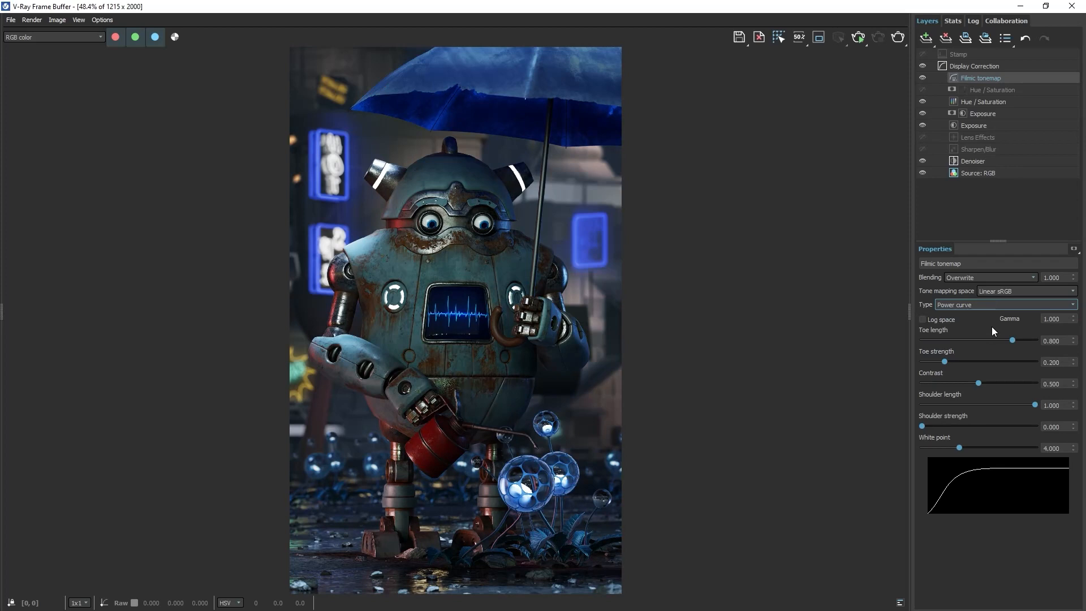
key(Up)
key(Up)
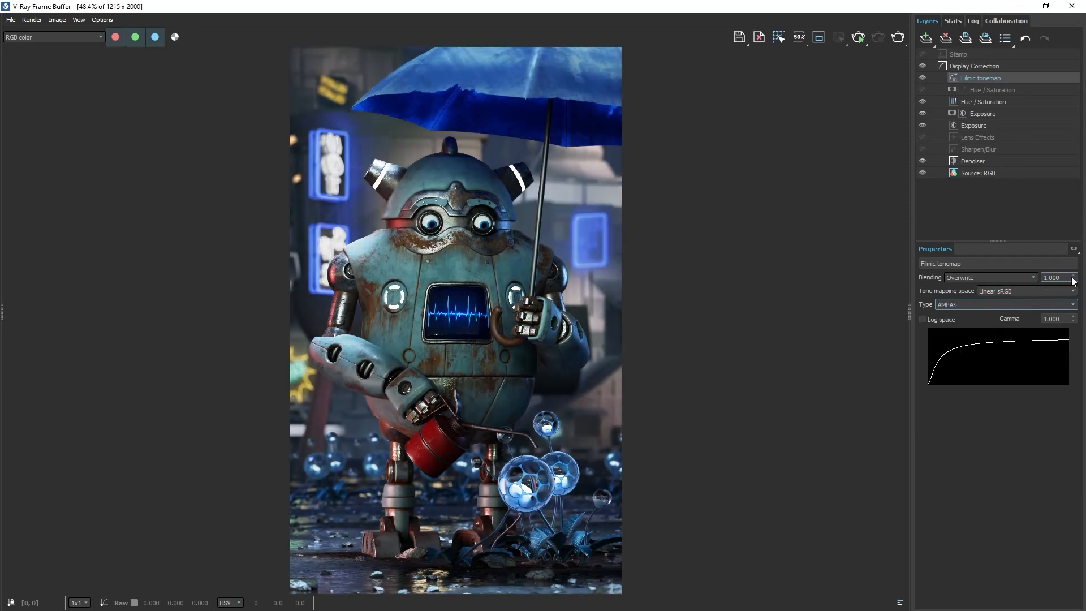
Reduce the Filmic tonemap layer's blending amount to 0.880 and deselect the layer
drag(1074, 279, 1074, 289)
text(0.960)
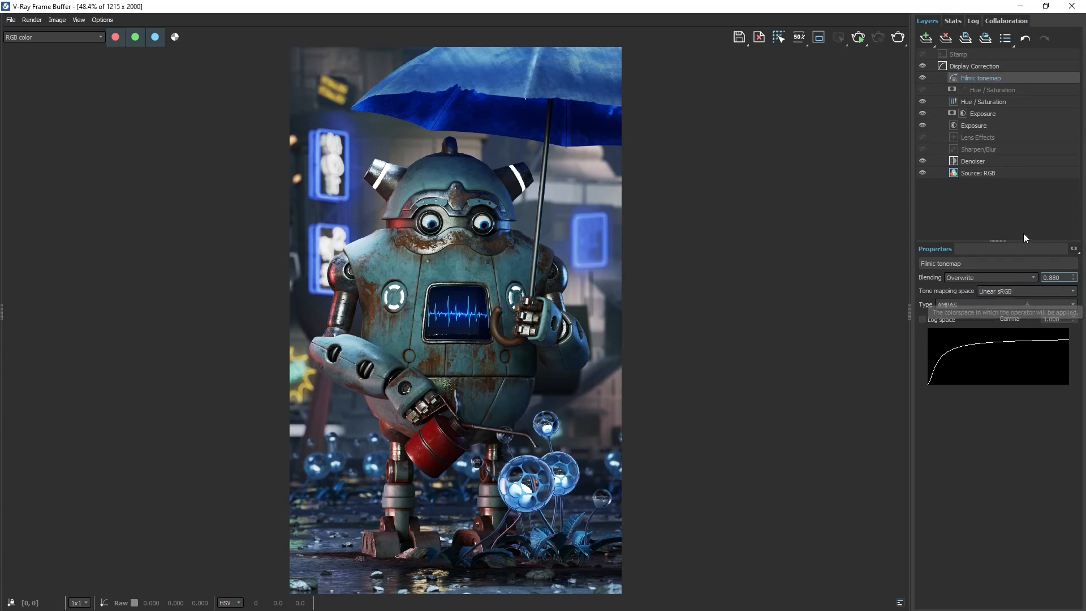
click(1012, 218)
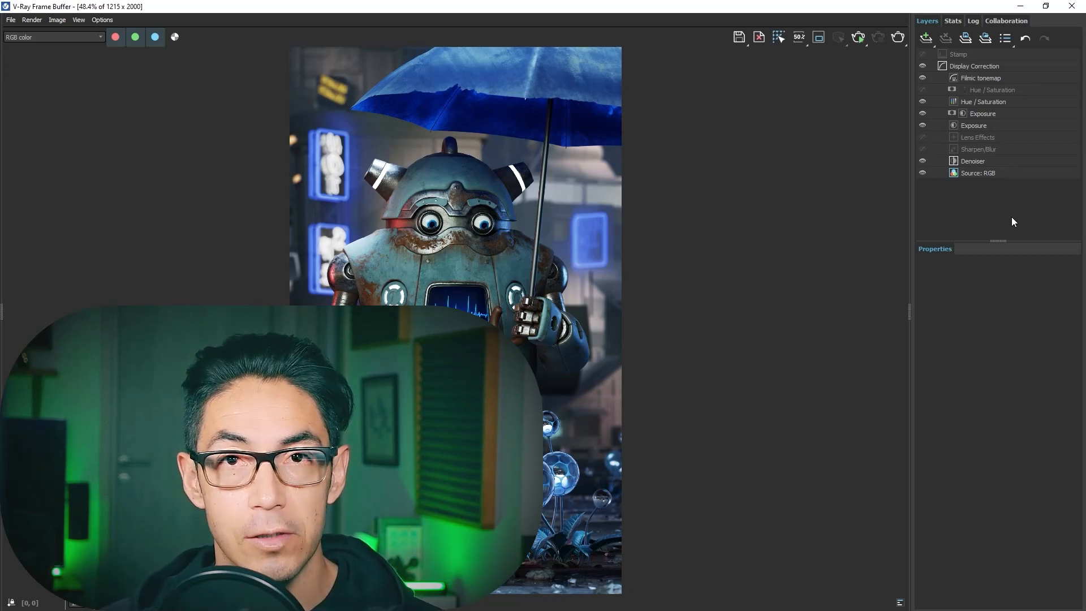
Switch the Source layer to LightMix and set the Top_Light intensity to 0.500
click(981, 175)
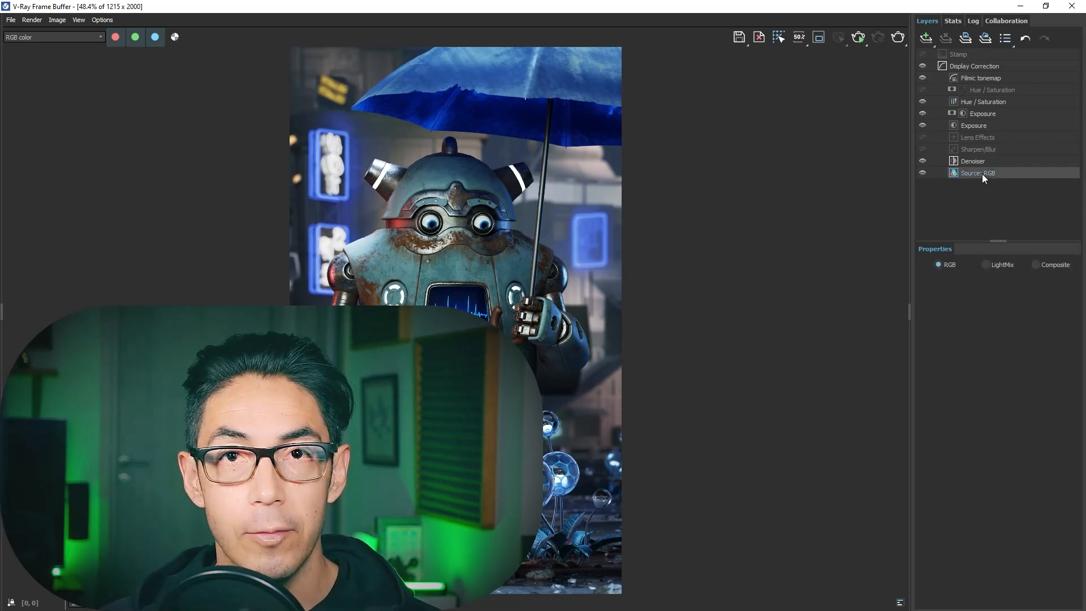
click(985, 263)
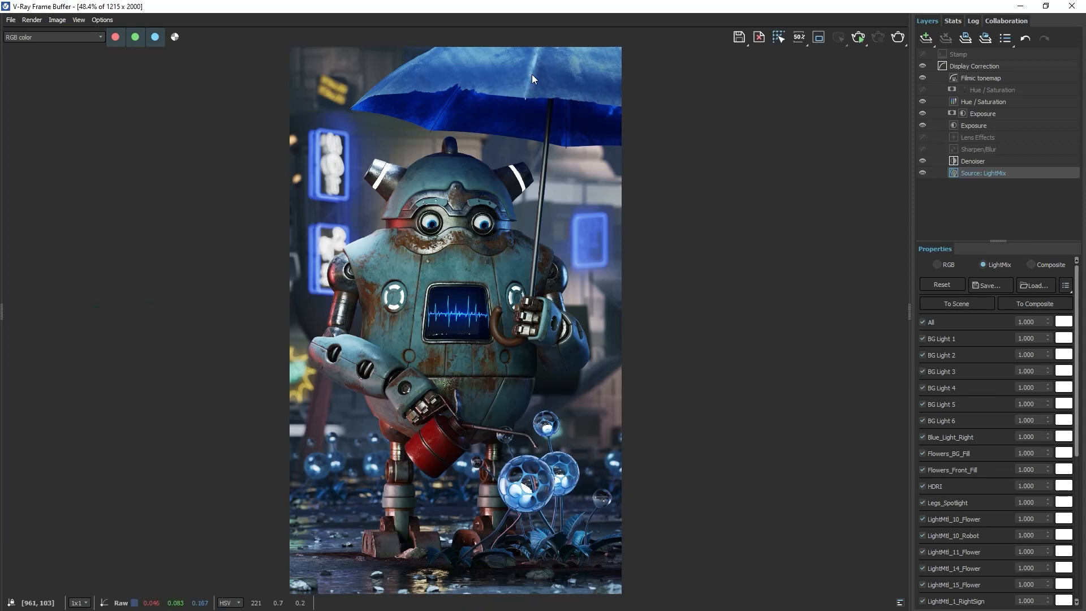
drag(1077, 320, 1081, 465)
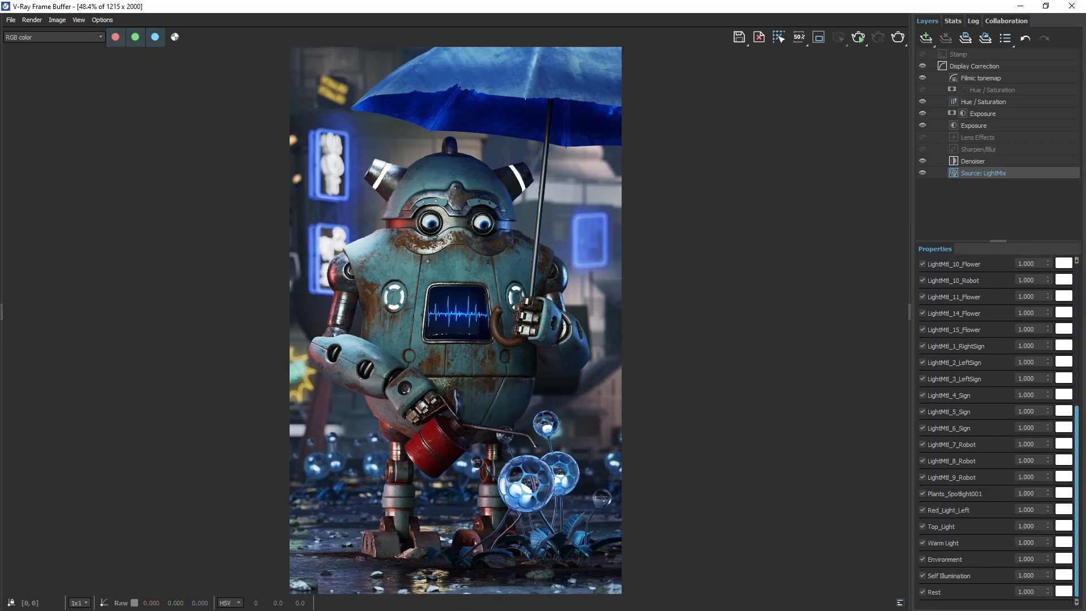
drag(1049, 528, 1053, 588)
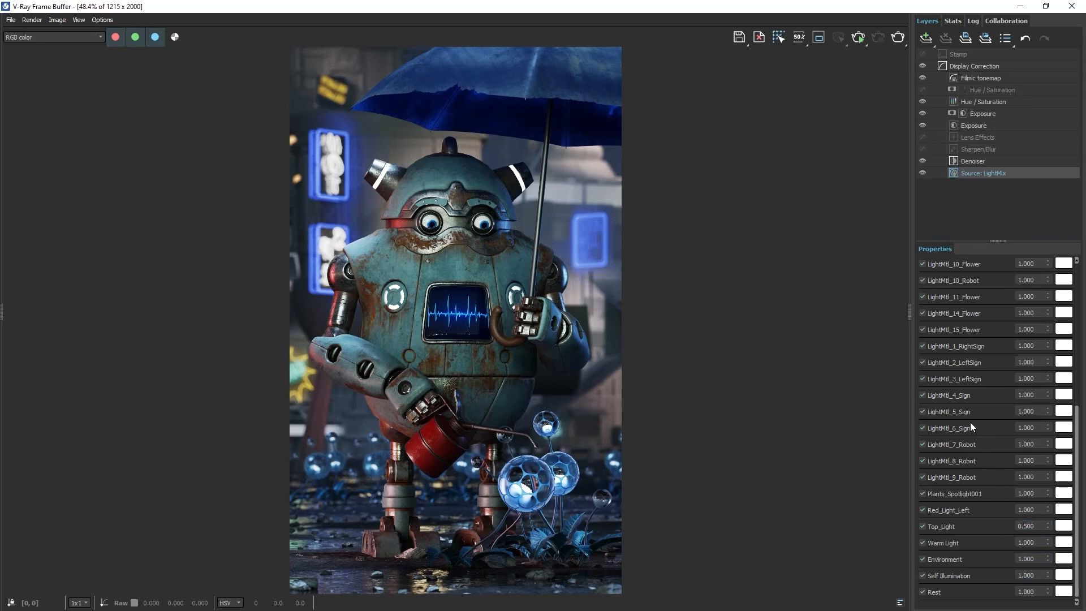
Toggle the LightMtl_1_RightSign, LightMtl_2_LeftSign, LightMtl_3_LeftSign and LightMtl_4_Sign lights off and on to identify what each one illuminates
click(922, 345)
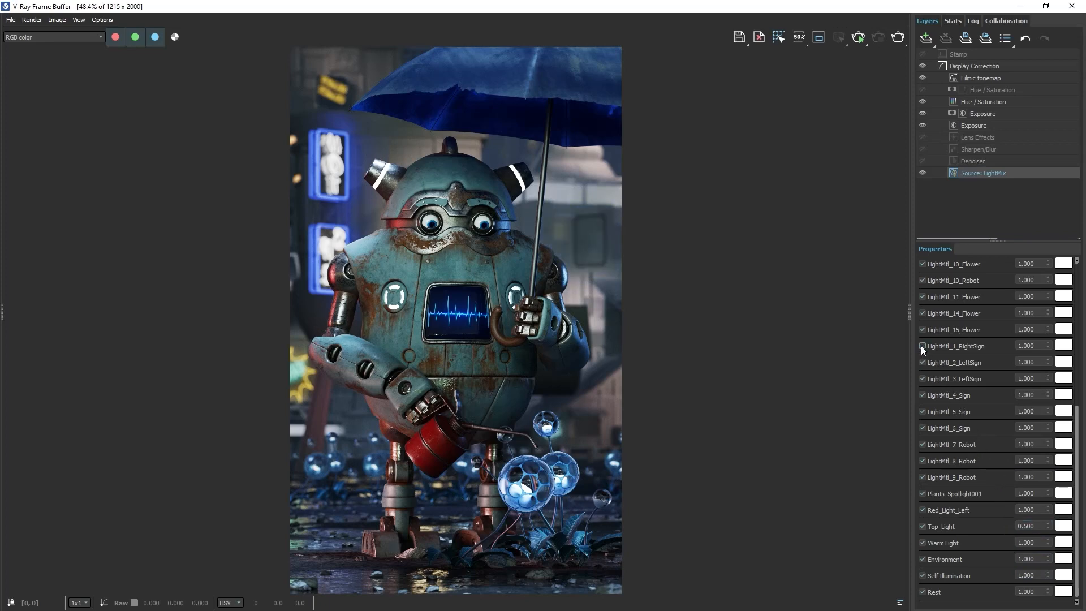
click(922, 346)
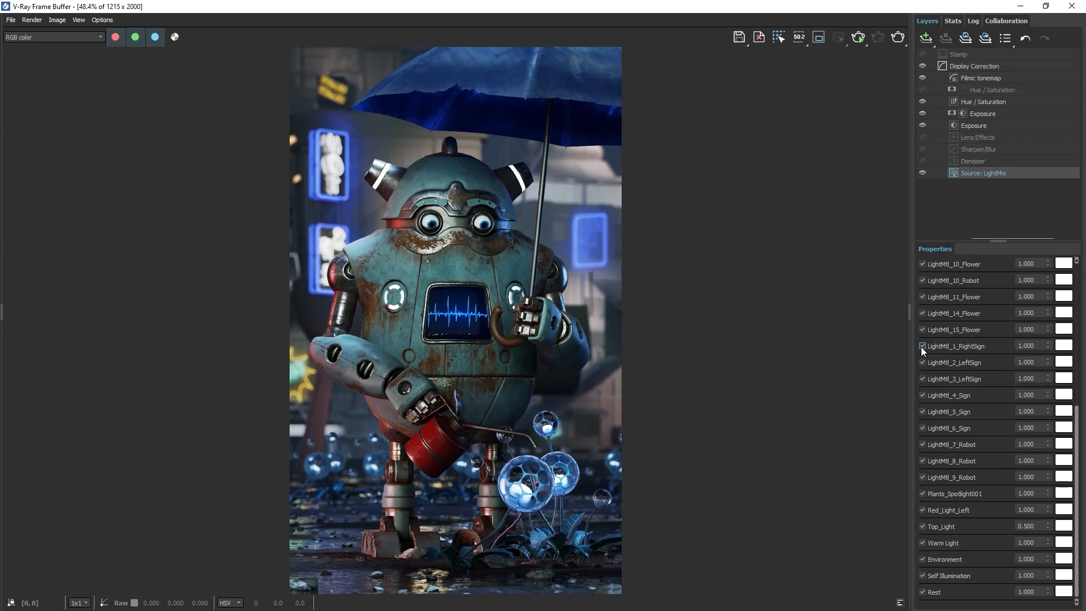
click(923, 363)
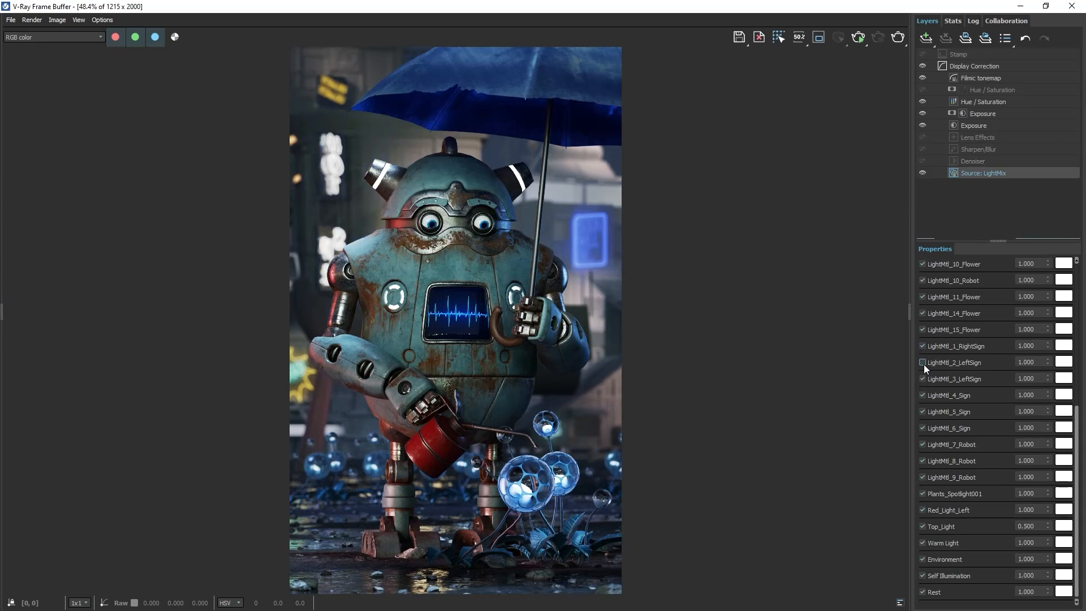
click(924, 364)
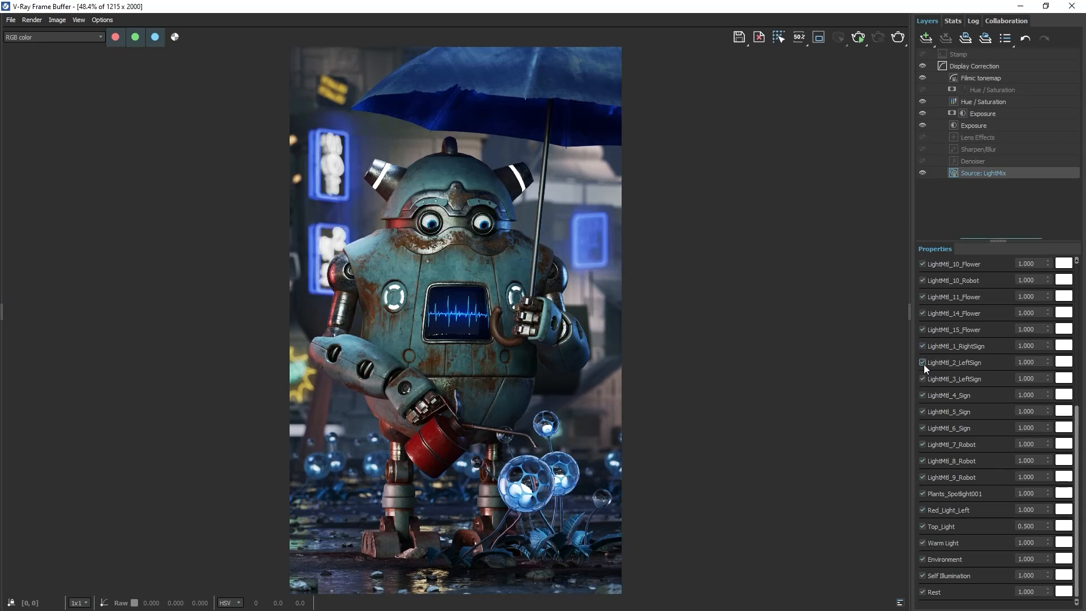
click(921, 377)
click(922, 395)
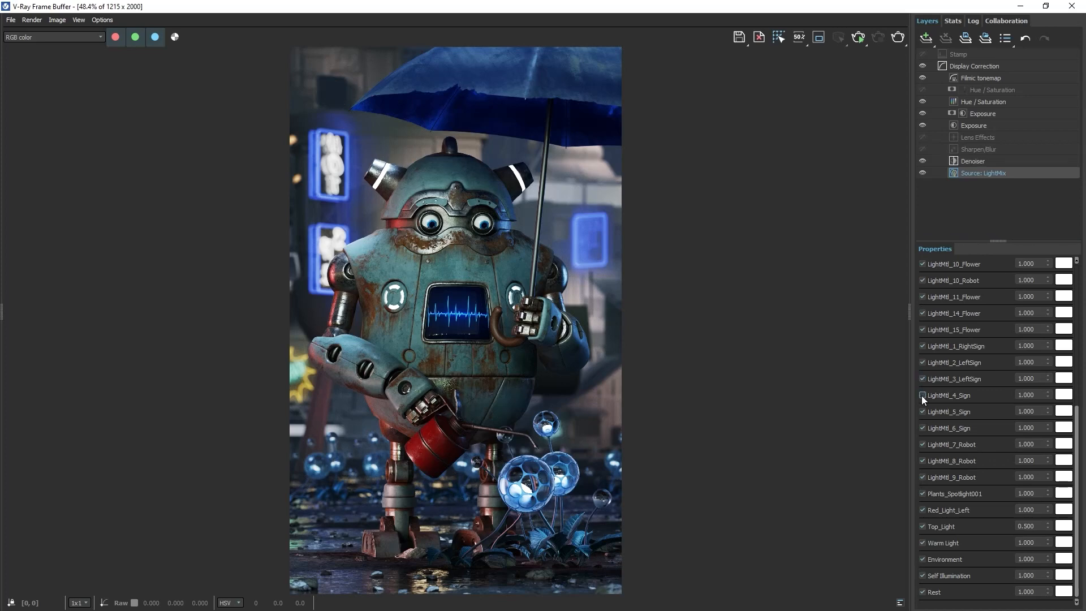
click(922, 395)
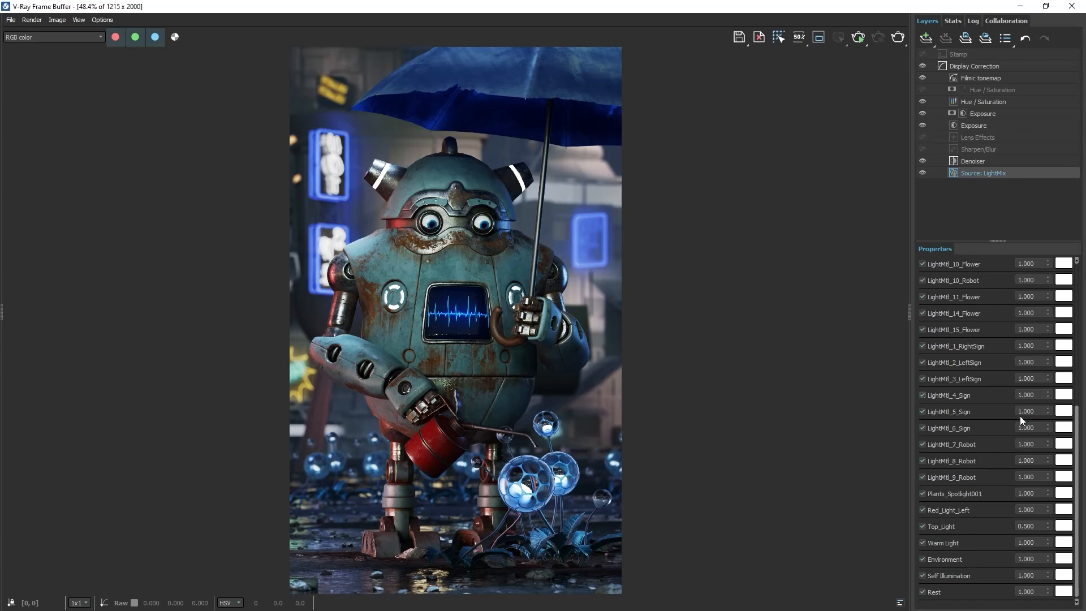
Set the LightMtl_1_RightSign intensity to 1.5
drag(1043, 351, 1020, 350)
text(1.5)
key(Return)
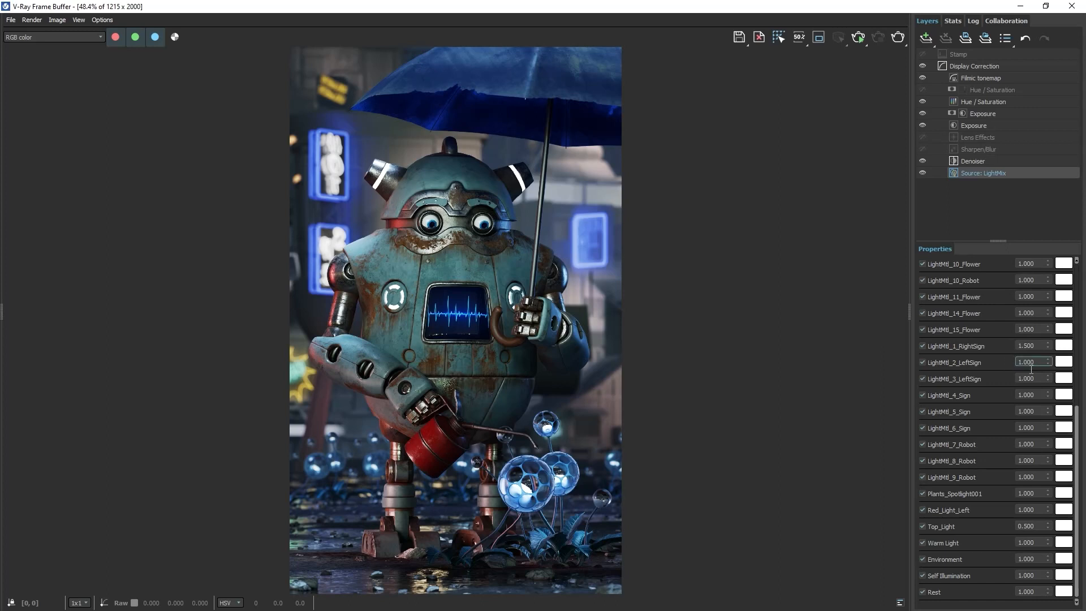
Recolor LightMtl_2_LeftSign to orange-red (R 1.000, G 0.151, B 0.029) and set its intensity to 3
click(1064, 363)
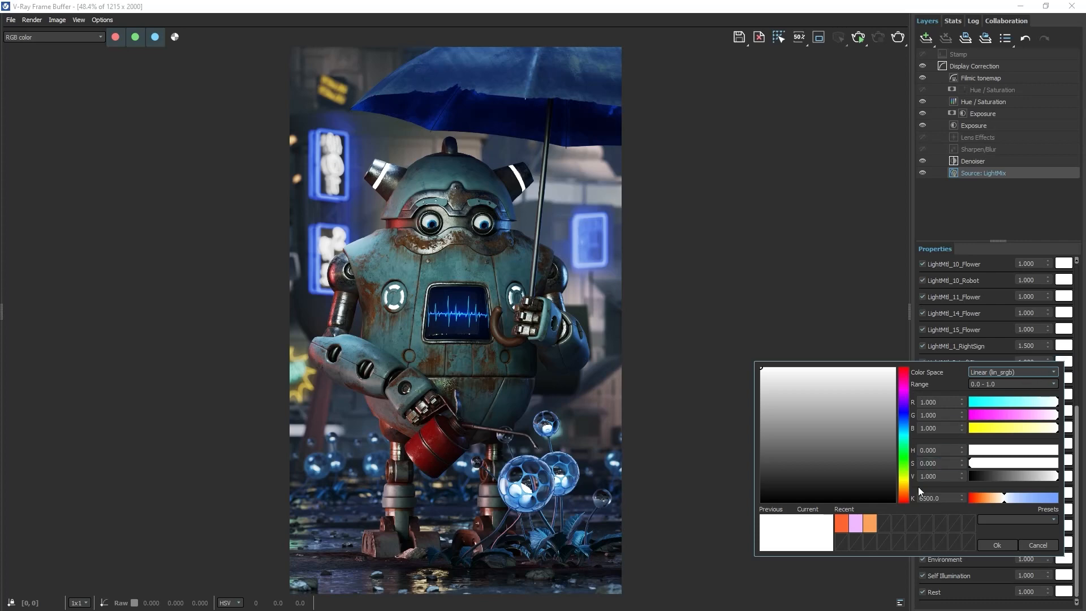
click(905, 497)
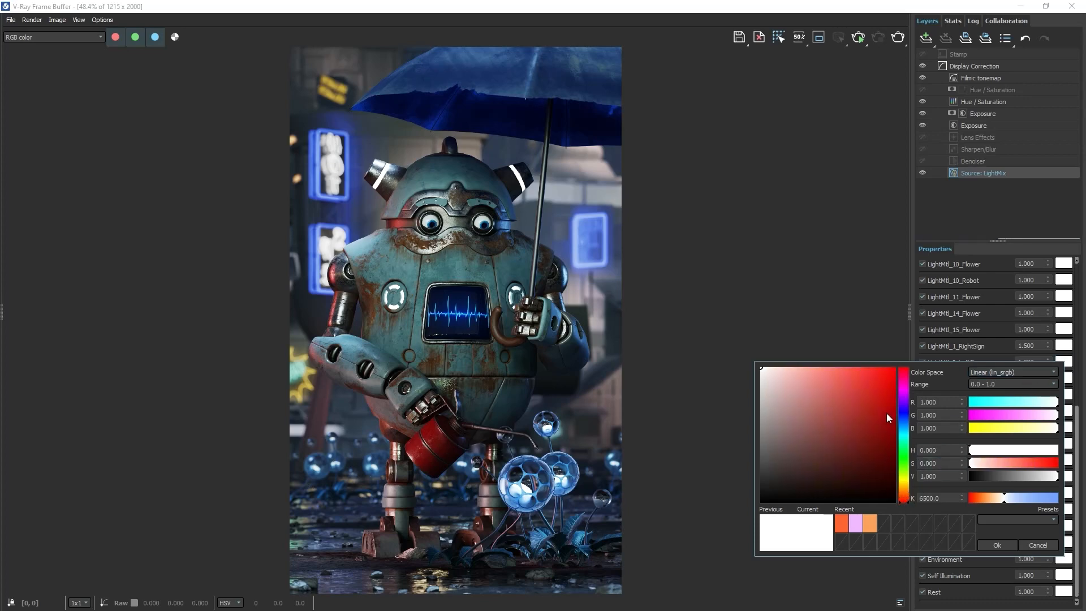
drag(888, 371, 891, 365)
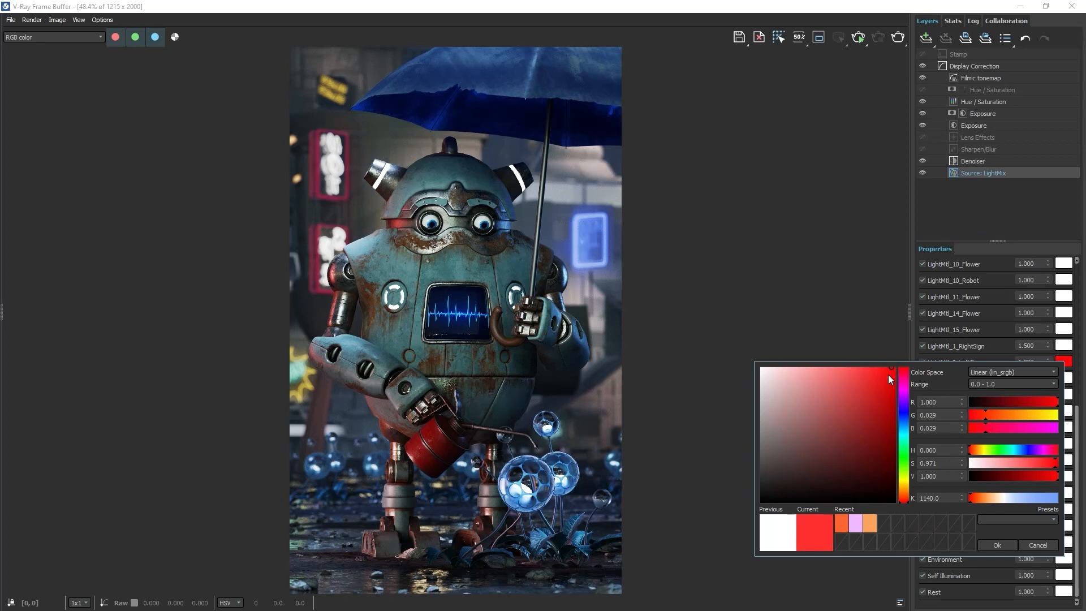
drag(909, 501, 907, 500)
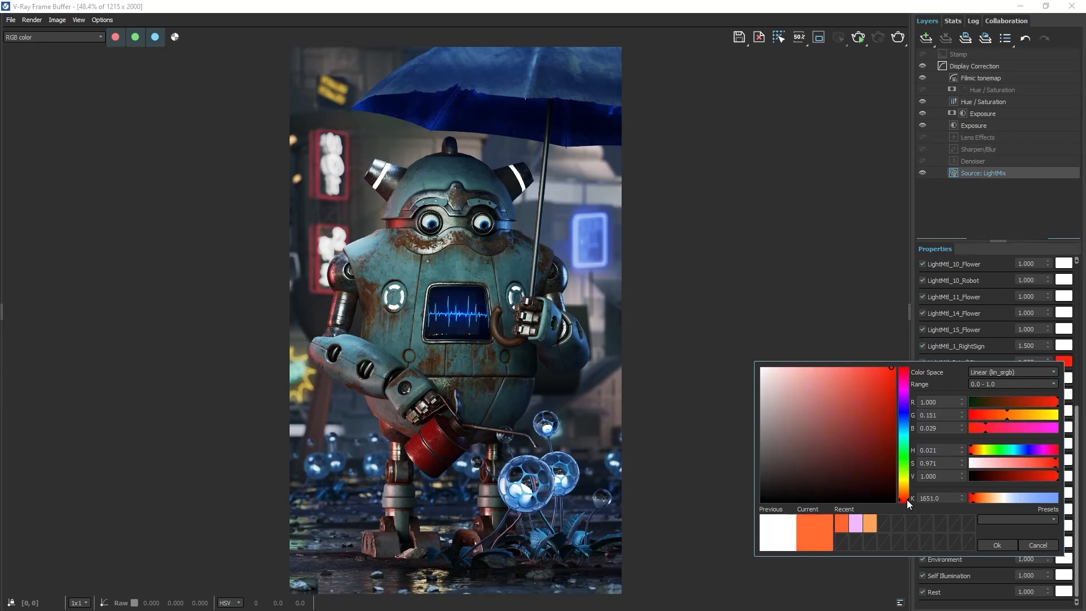
click(988, 548)
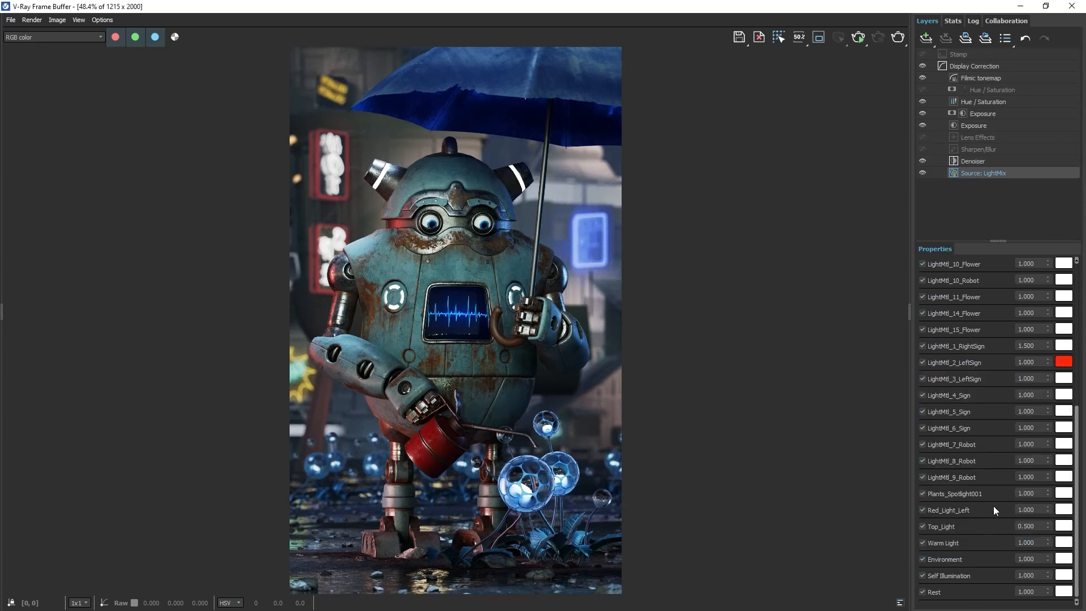
double_click(1042, 368)
text(3)
key(Return)
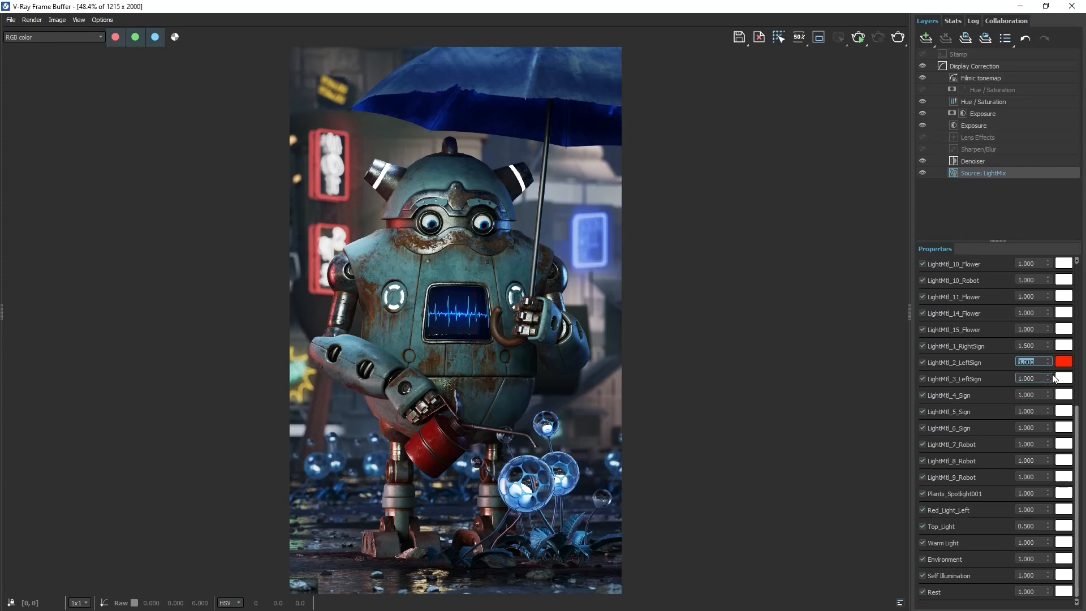
Recolor LightMtl_3_LeftSign with the recent light purple color (R 0.871, G 0.494, B 1.000)
click(1063, 379)
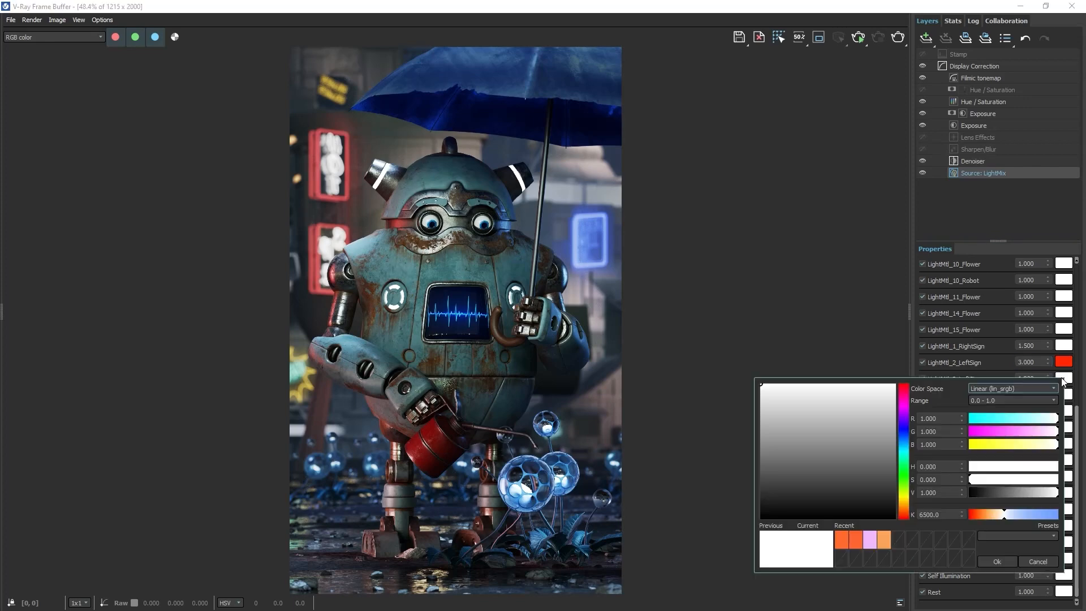
click(870, 539)
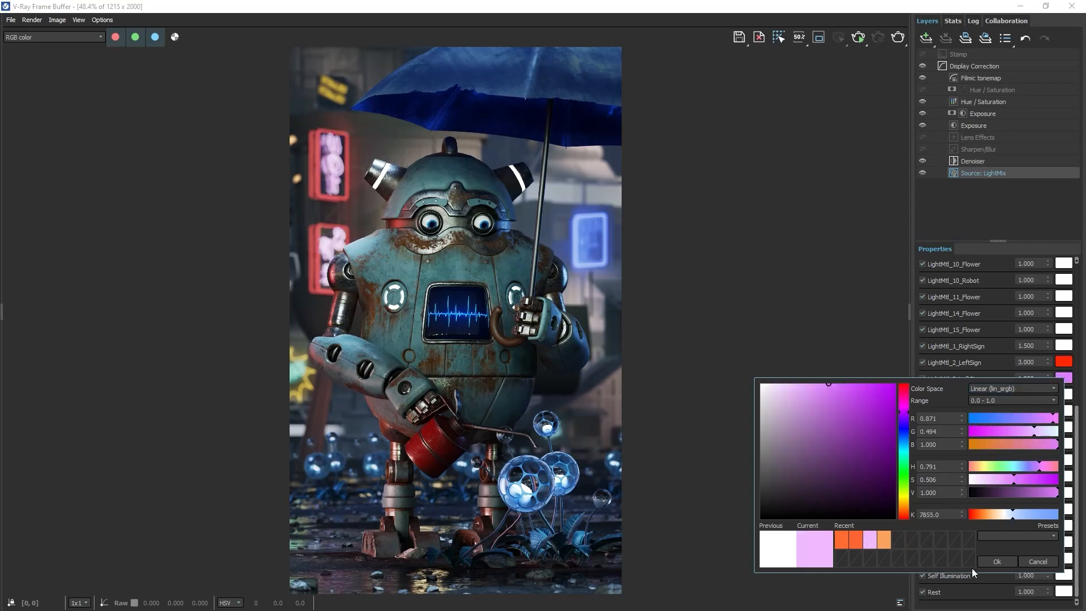
click(995, 562)
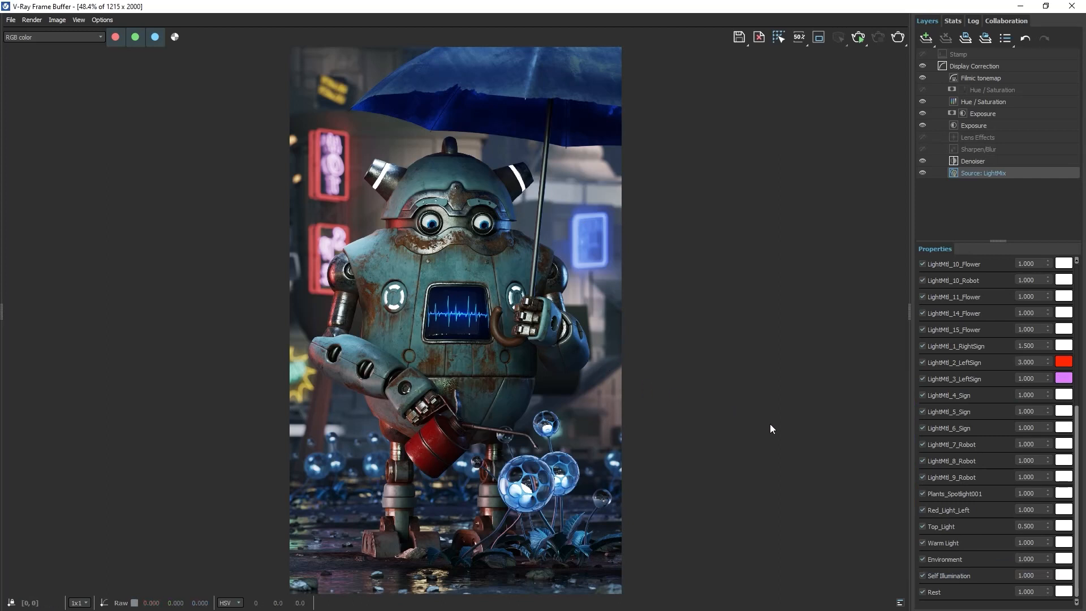
Recolor LightMtl_7_Robot to turquoise green (R 0.071, G 1.000, B 0.569)
click(1063, 444)
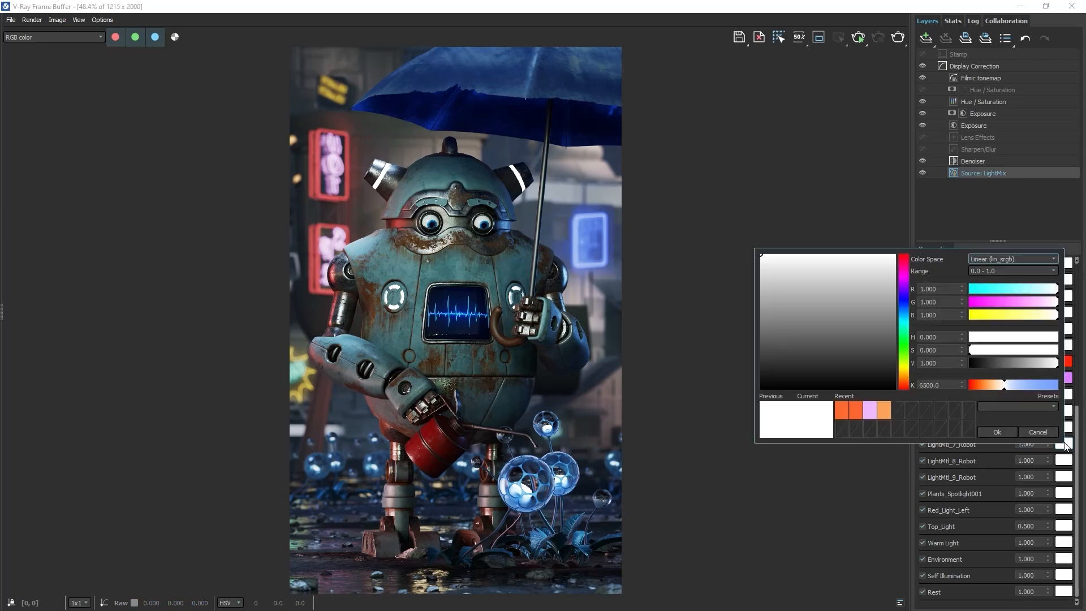
click(904, 333)
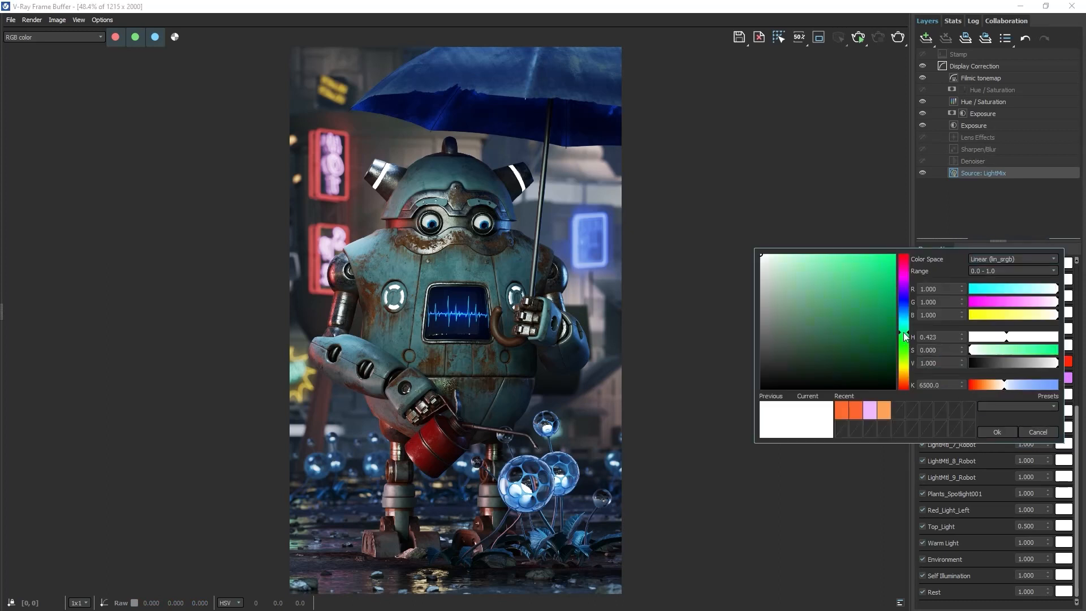
drag(857, 277, 886, 253)
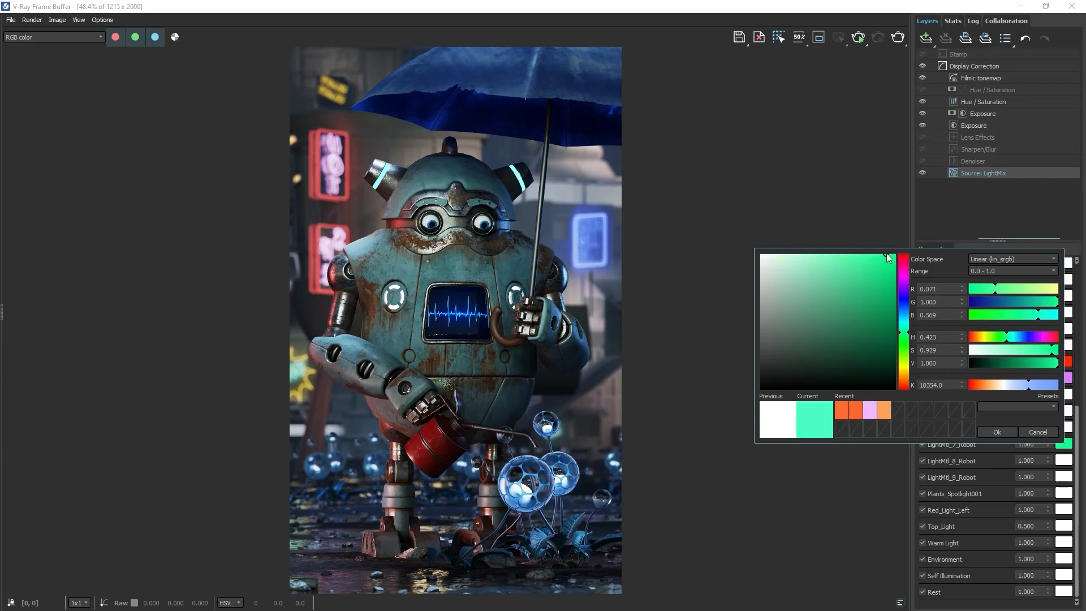
click(995, 432)
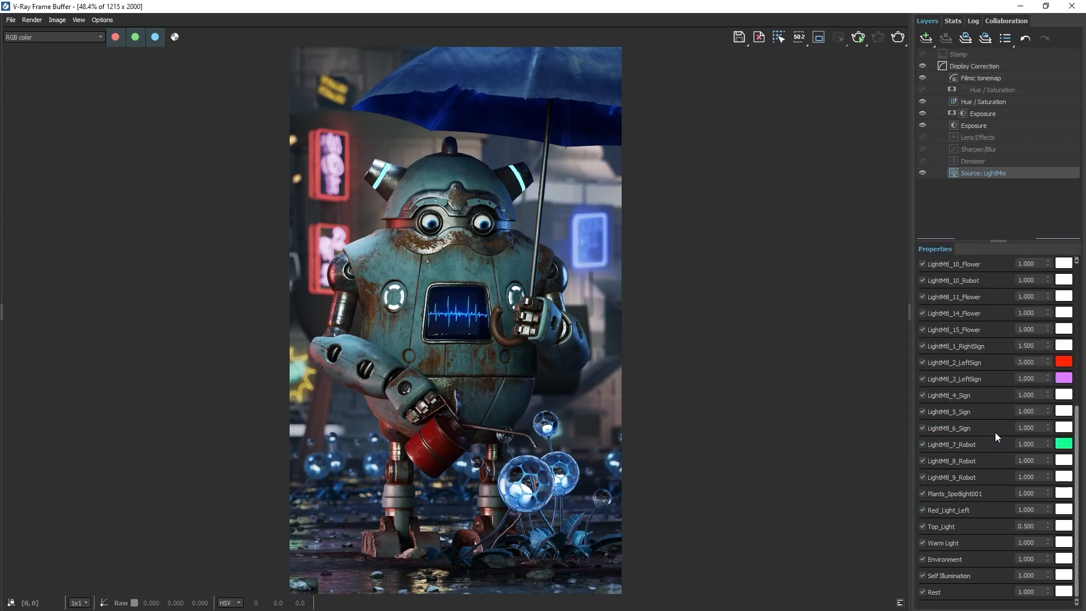
Recolor LightMtl_9_Robot to golden yellow (R 1.000, G 0.764, B 0.134)
click(1064, 477)
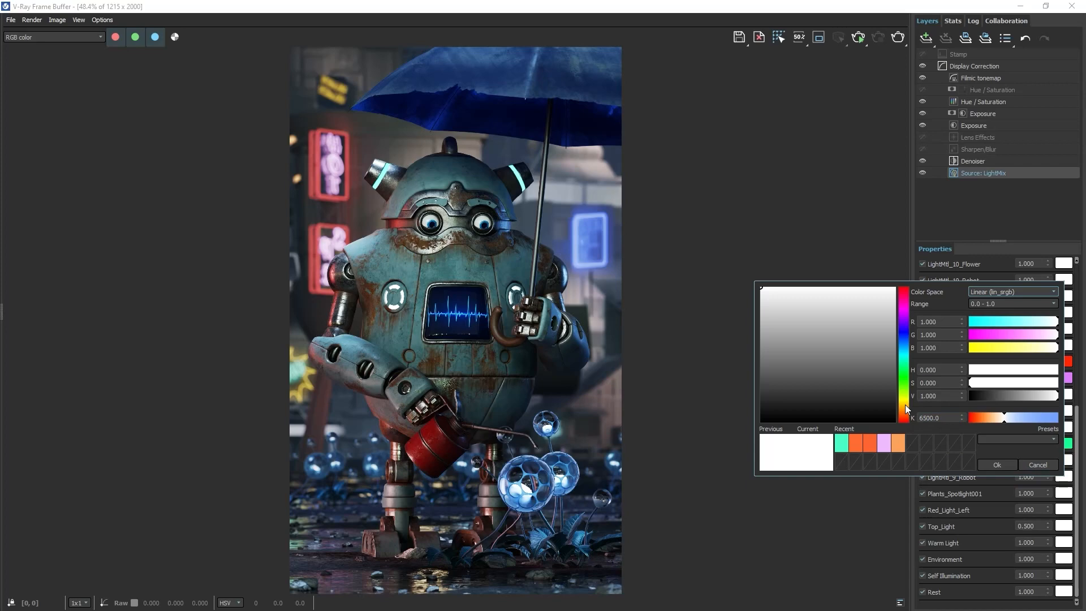
click(905, 405)
click(877, 287)
drag(876, 286, 878, 284)
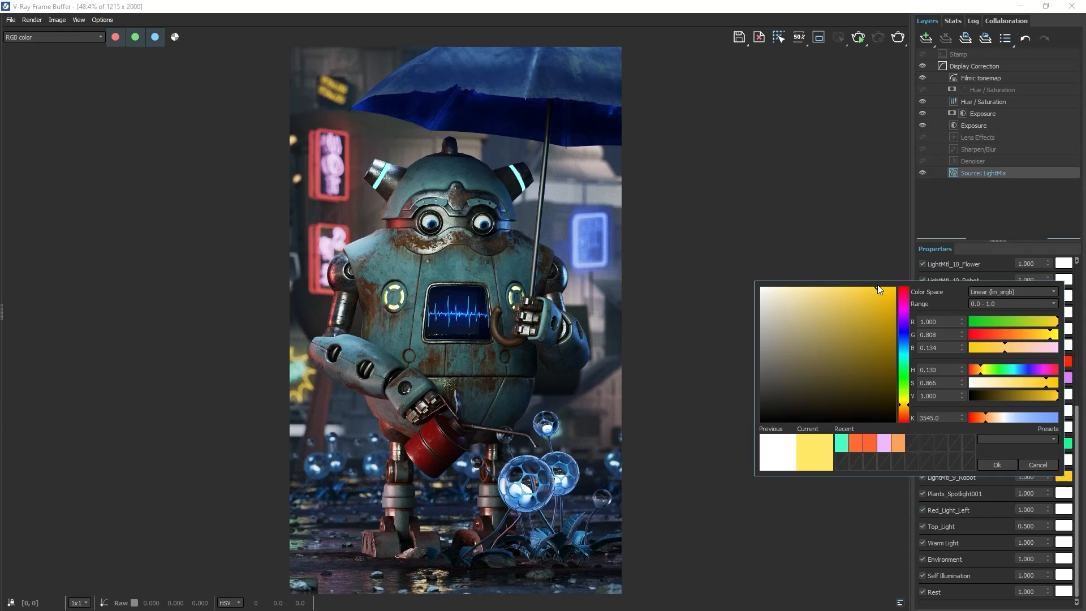
click(908, 407)
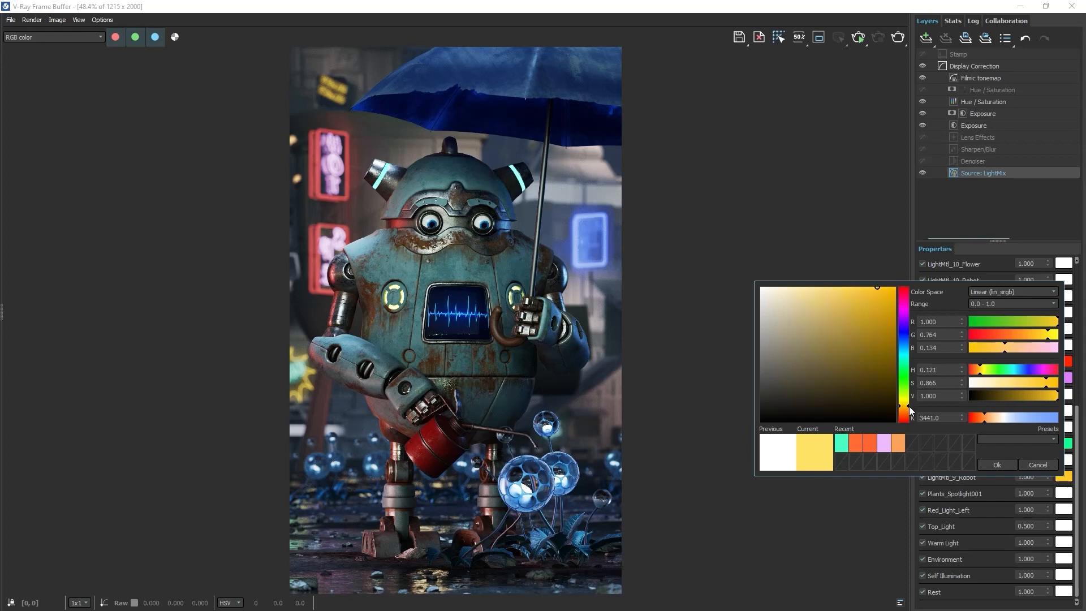
click(989, 465)
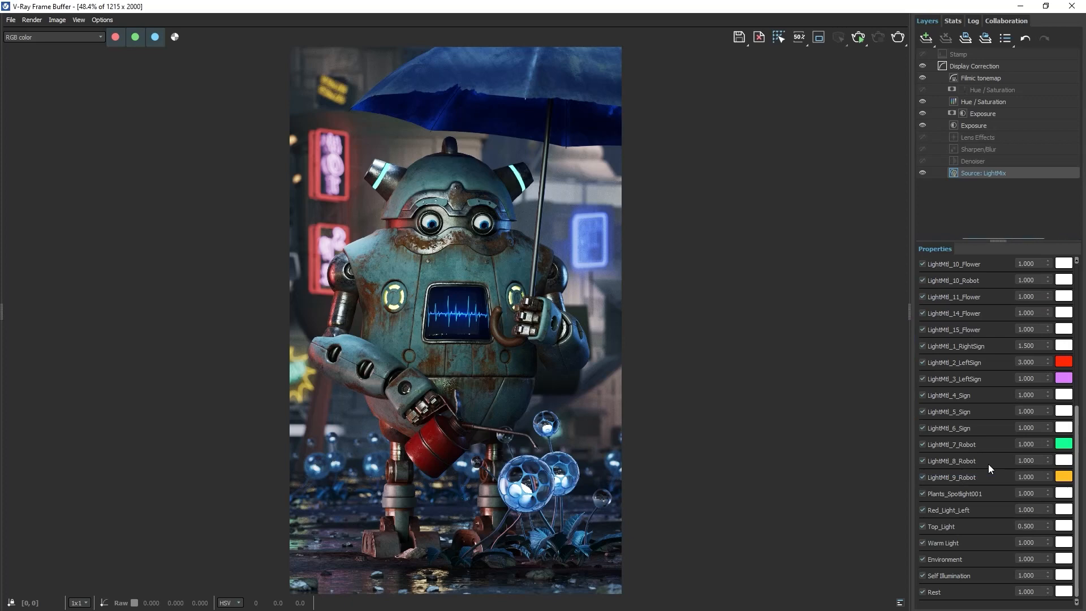
Transfer the current LightMix settings to Composite mode and look through the resulting layer stack
scroll(988, 468, up, 4)
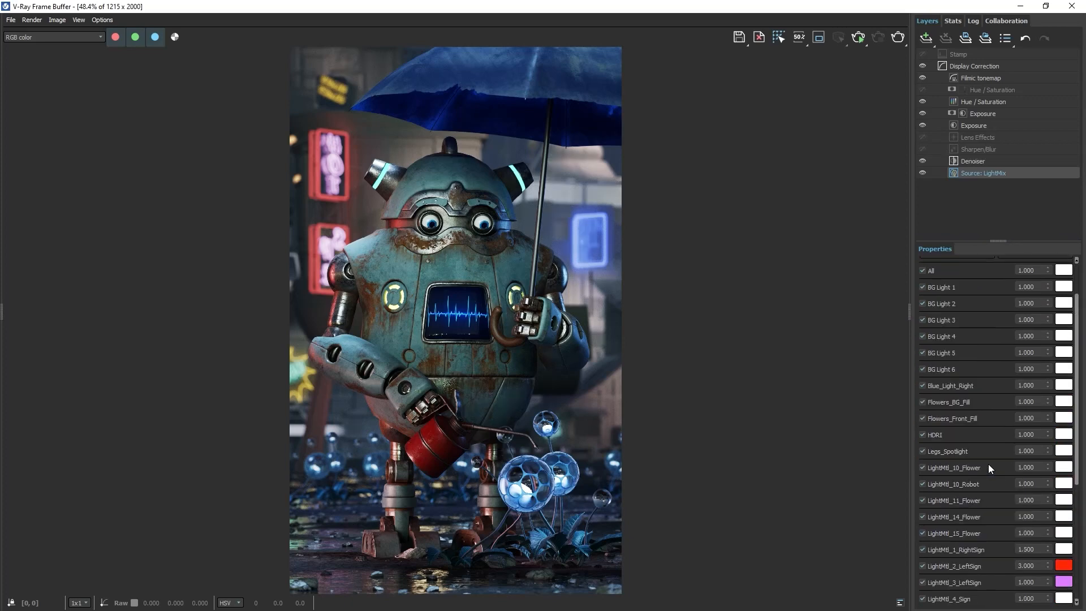
scroll(989, 464, up, 2)
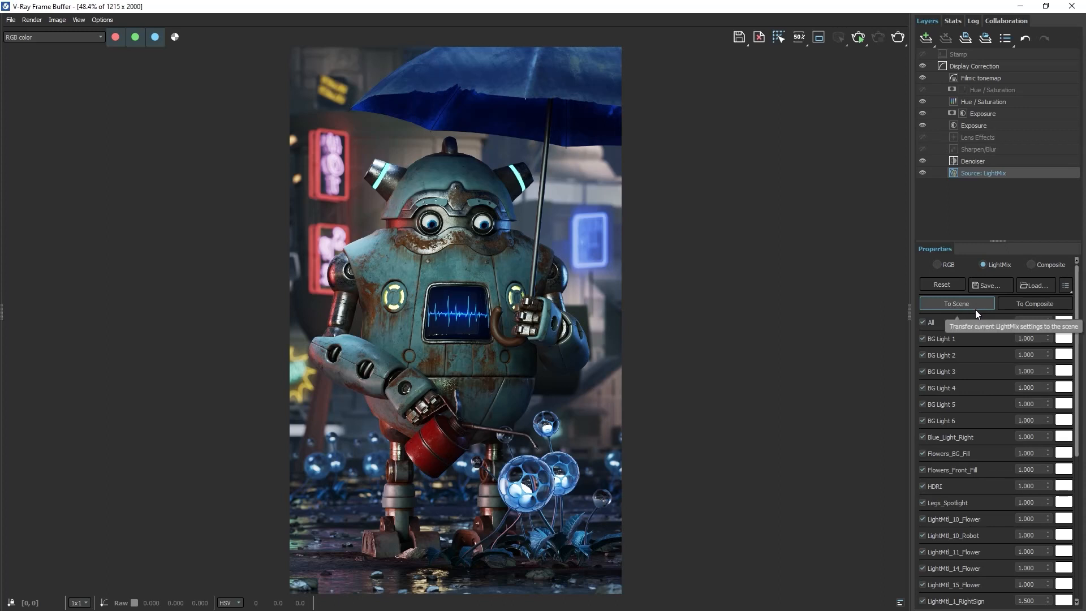
click(1036, 303)
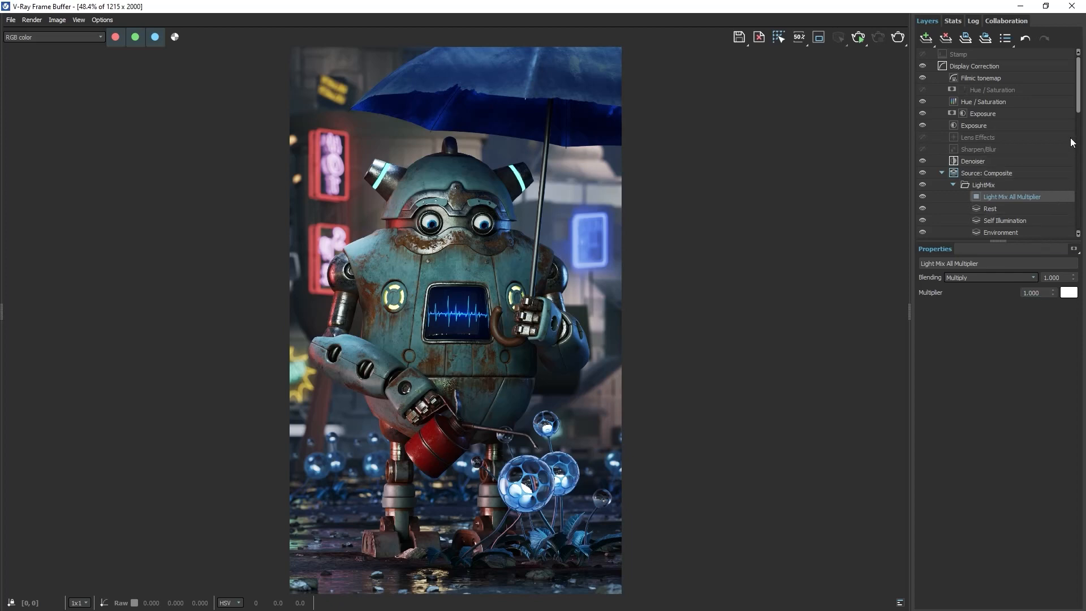
drag(1079, 112, 1078, 231)
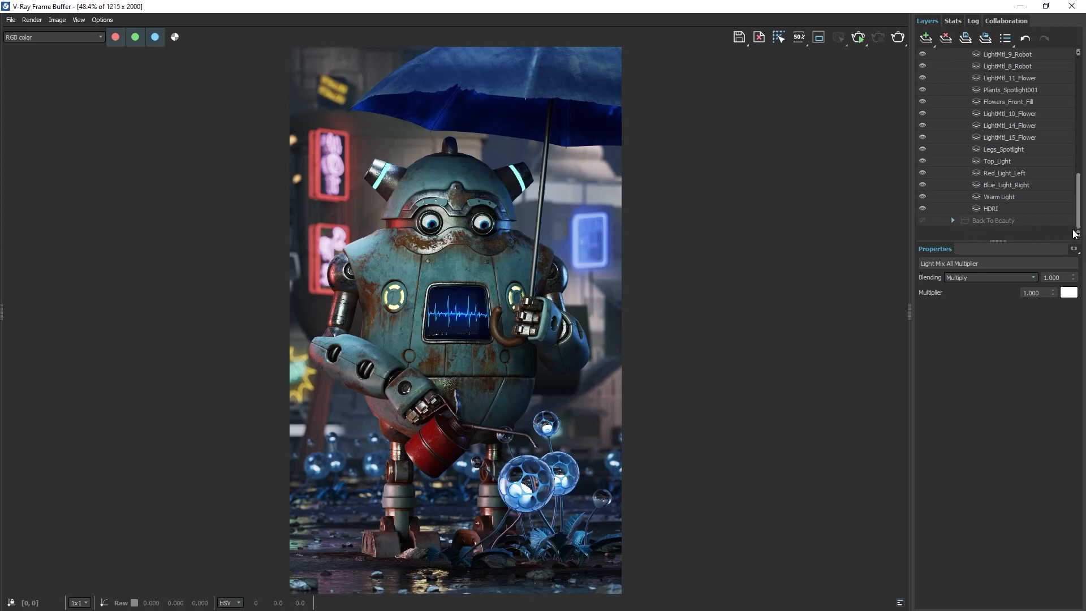
drag(1077, 225, 1077, 111)
Add a folder under Source: Composite and rename it "Additional edits"
click(1009, 162)
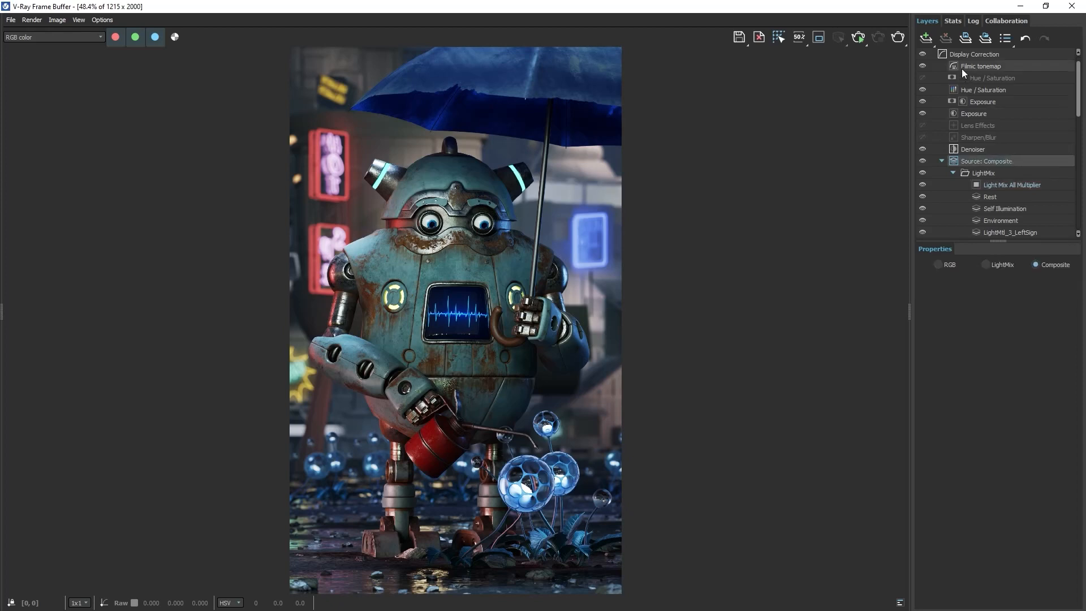
click(927, 40)
click(931, 55)
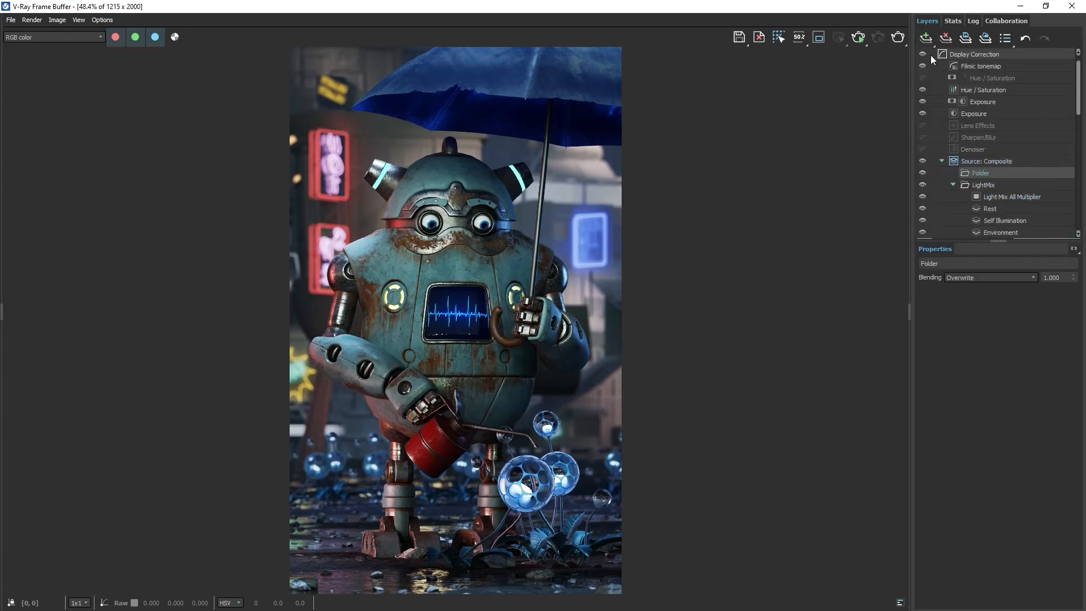
double_click(979, 264)
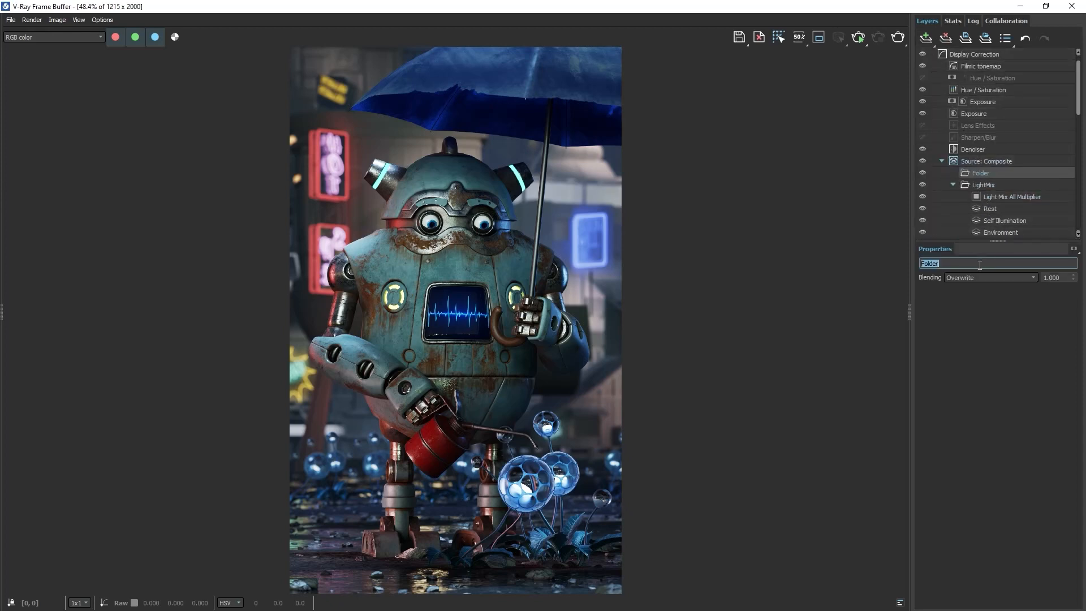
text(Additional edits)
key(Return)
Add a Render Element layer inside the Additional edits folder and set its element to VRayReflection
click(926, 39)
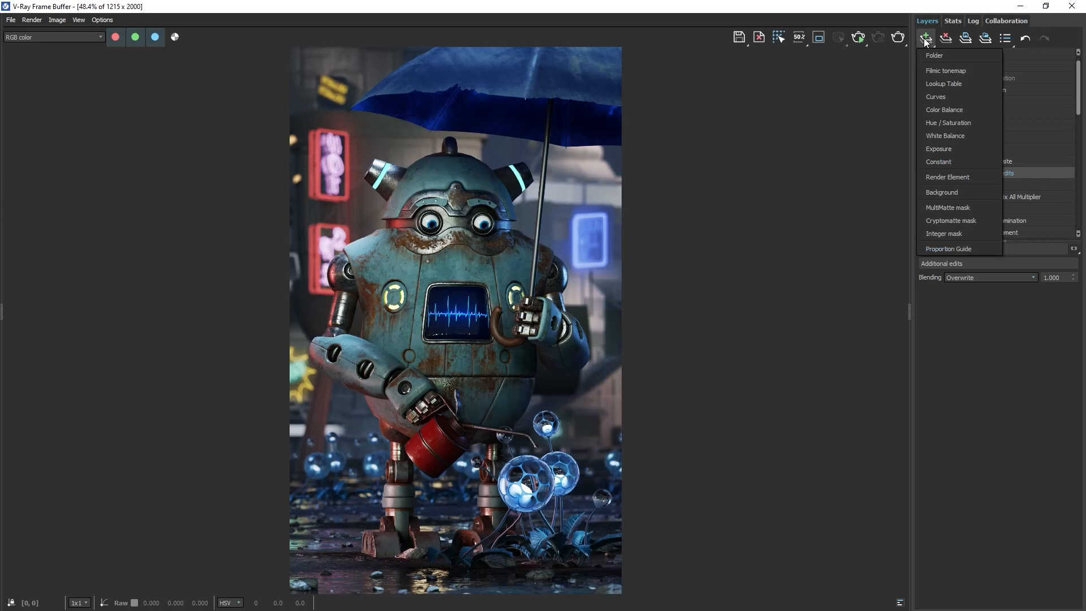
click(973, 176)
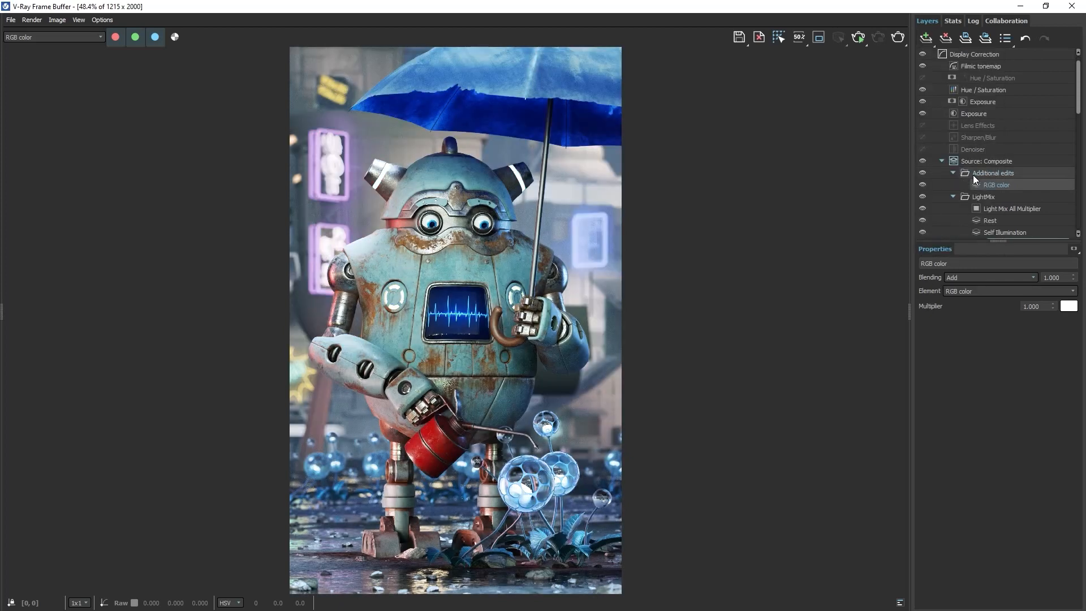
click(1072, 291)
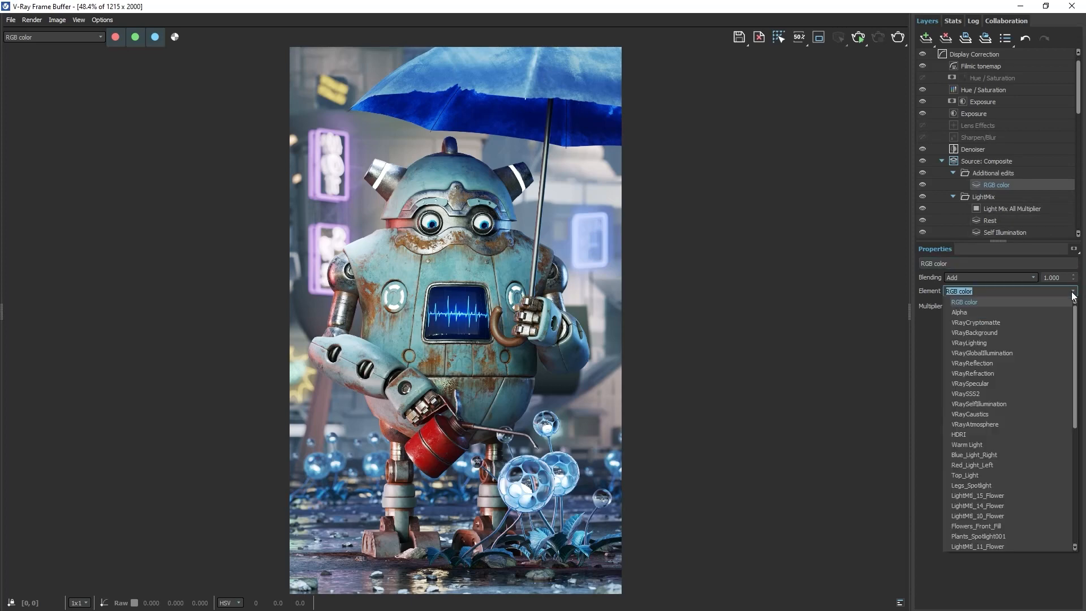
click(1050, 363)
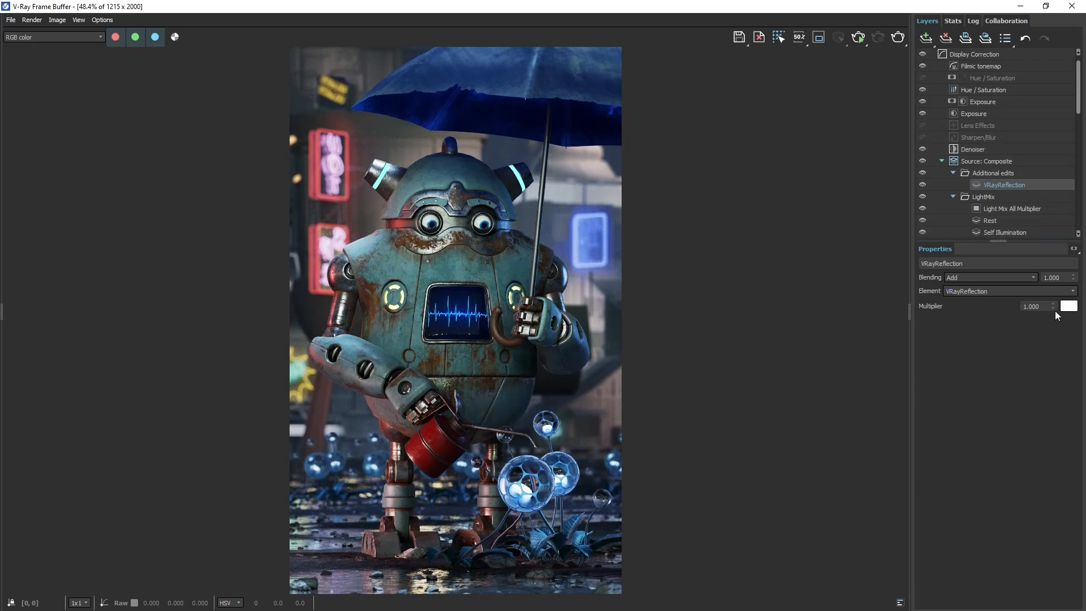
Attach a Cryptomatte mask to the VRayReflection layer and pick the Ground object for it
click(1074, 250)
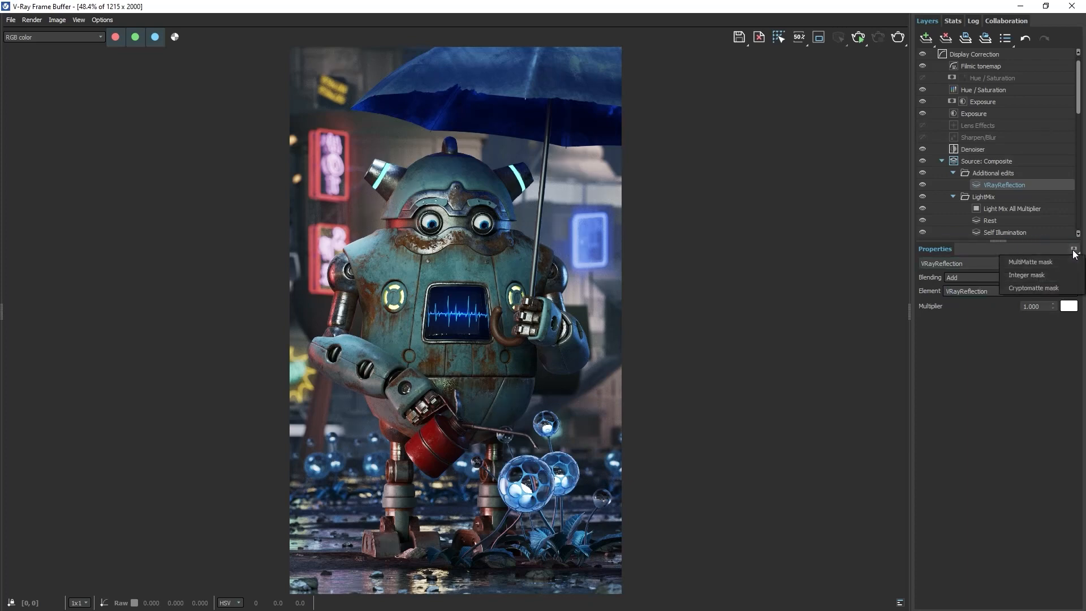
click(1053, 288)
click(935, 324)
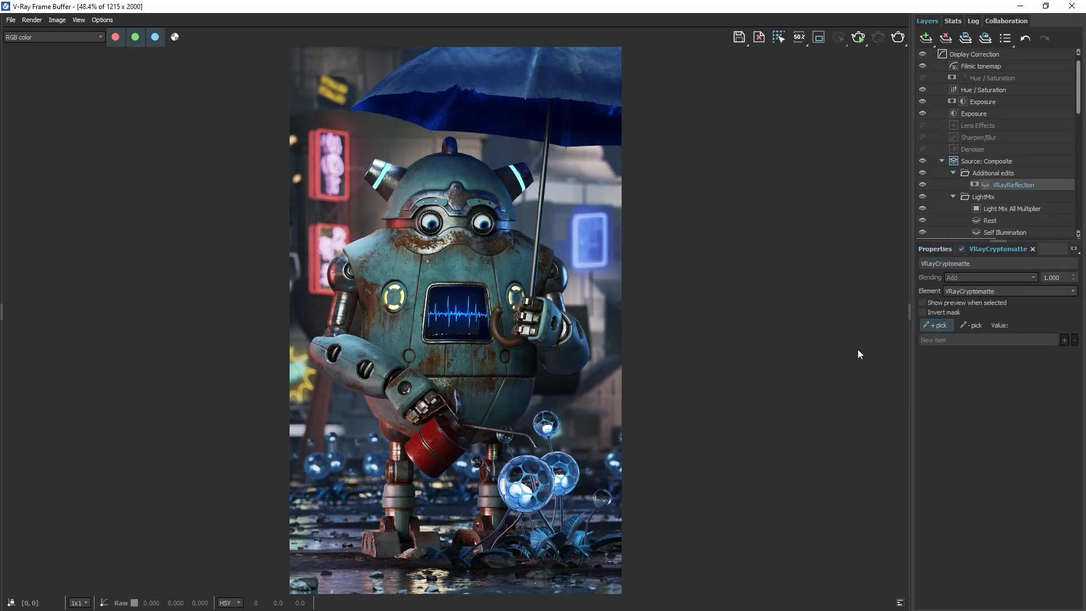
click(359, 582)
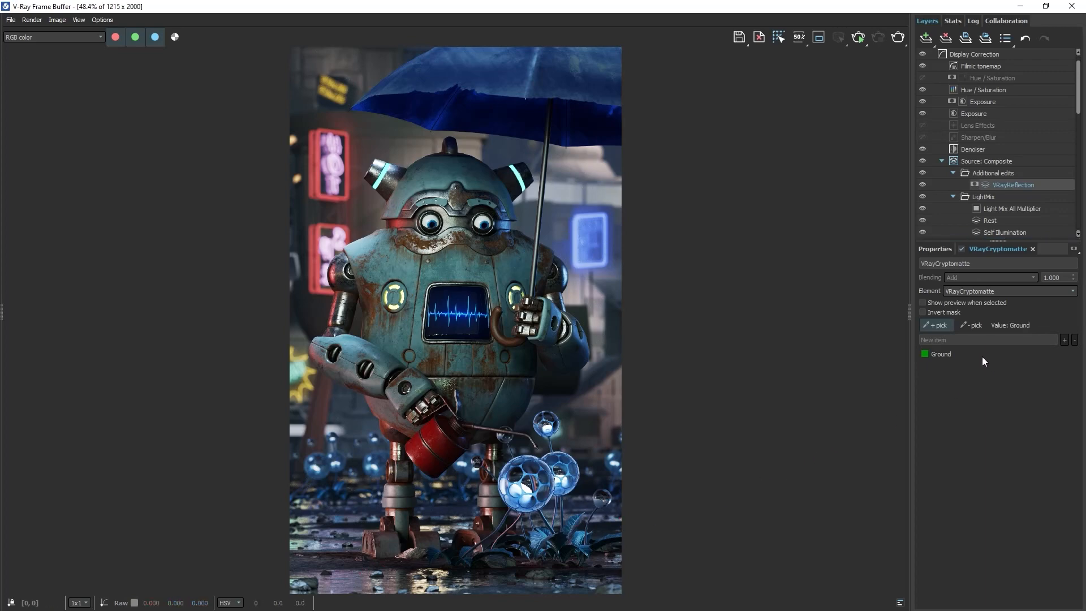
Tint the VRayReflection multiplier blue (R 0.209, G 0.732, B 1.000) and compare the render with the layer off and on
click(933, 249)
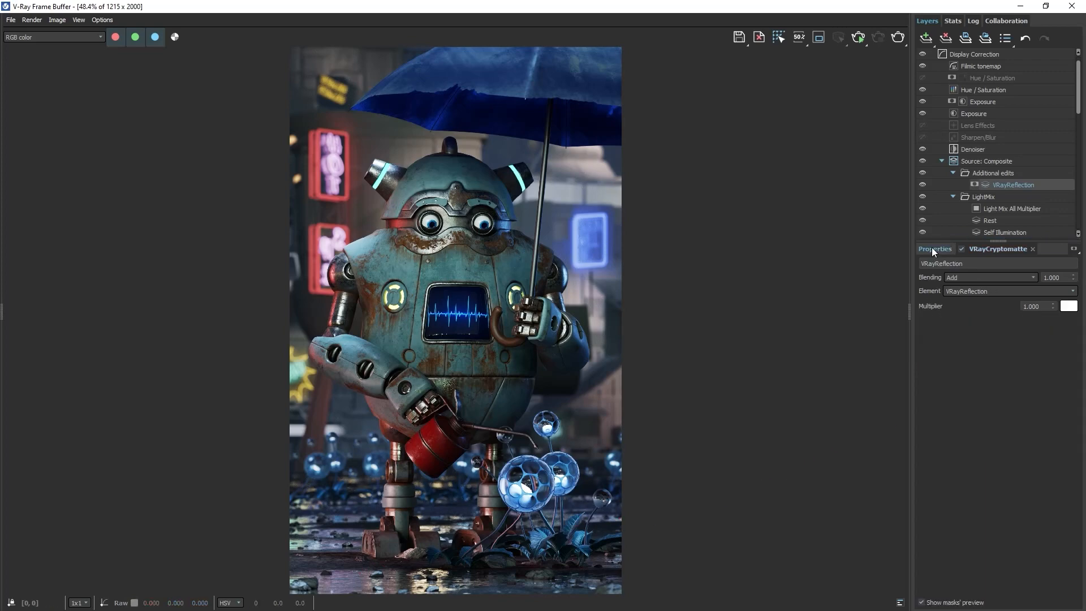
click(1070, 307)
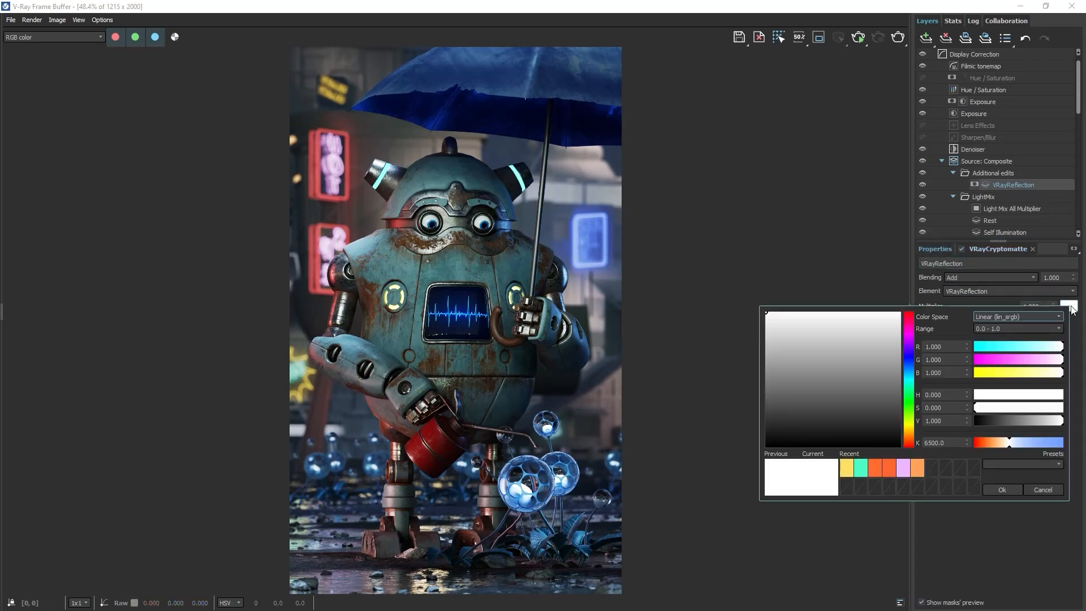
click(908, 373)
drag(798, 315, 872, 301)
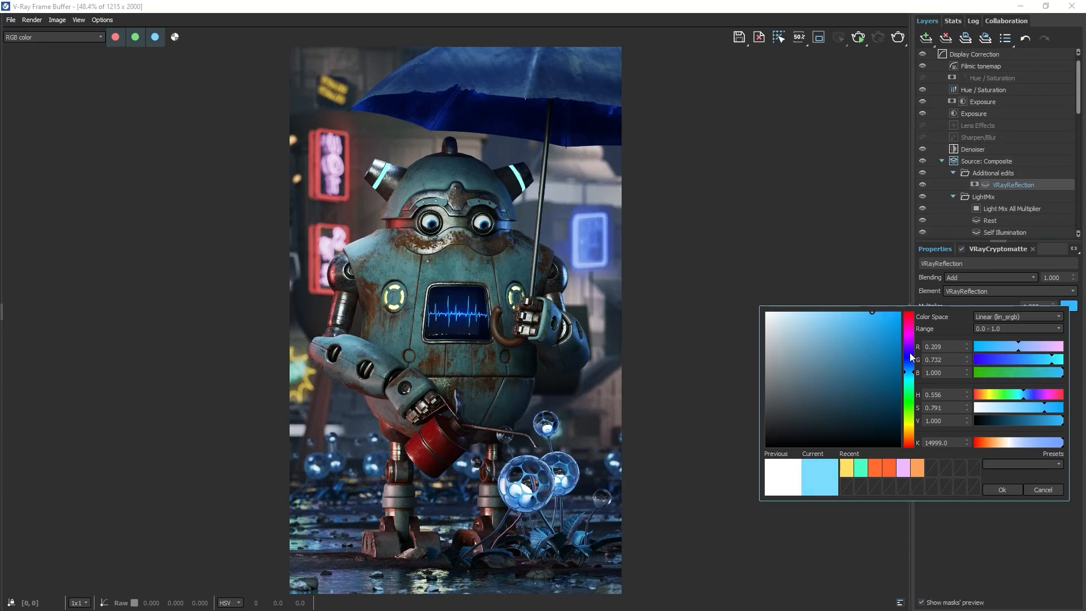
click(999, 490)
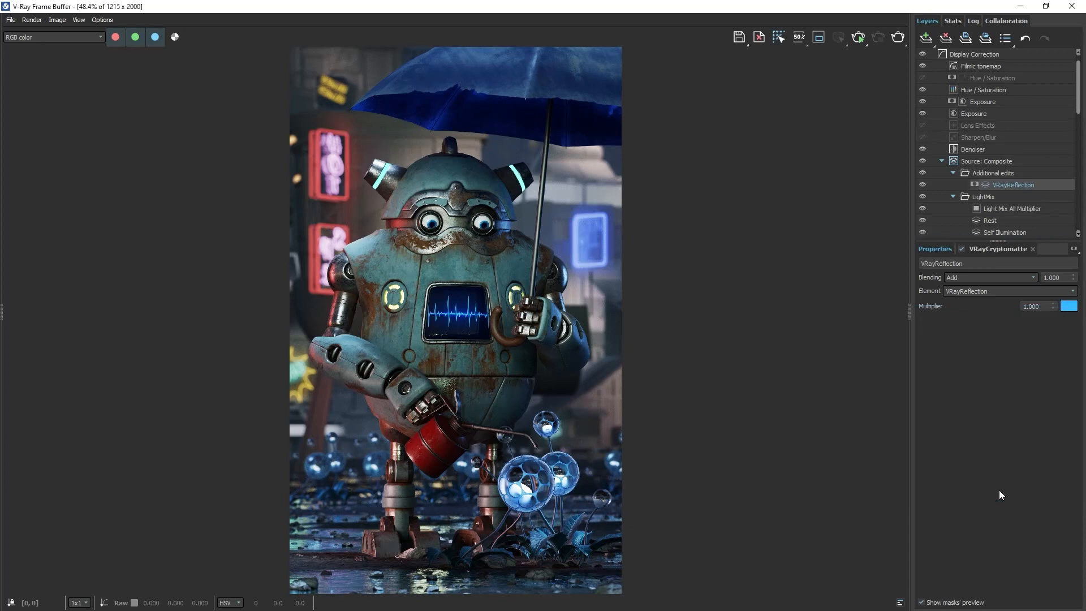
click(921, 185)
click(922, 185)
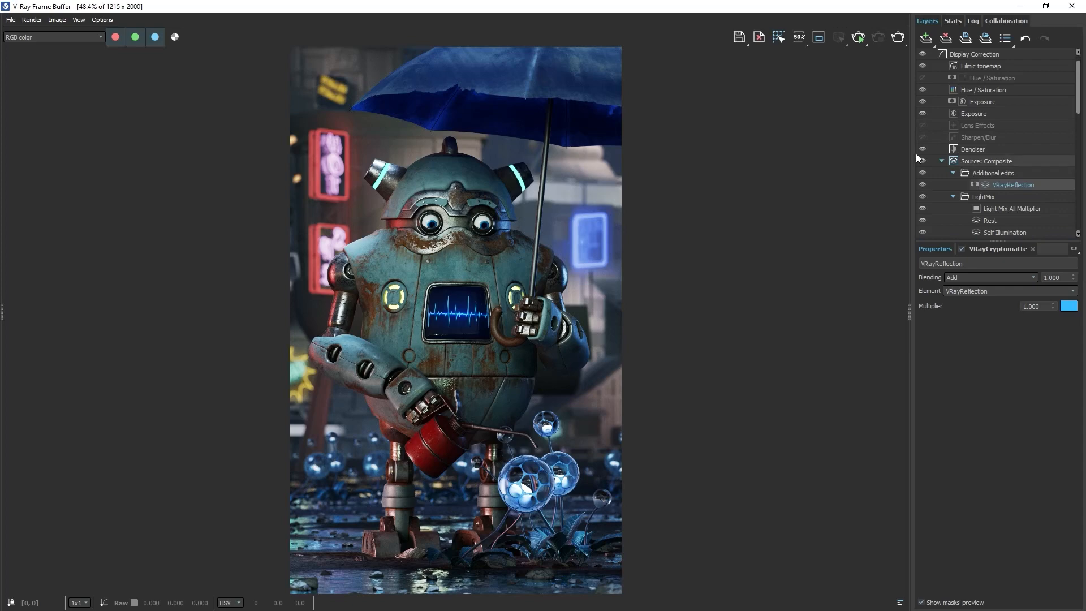
Add another Render Element layer above VRayReflection and set its element to VRayAtmosphere
click(925, 38)
click(947, 177)
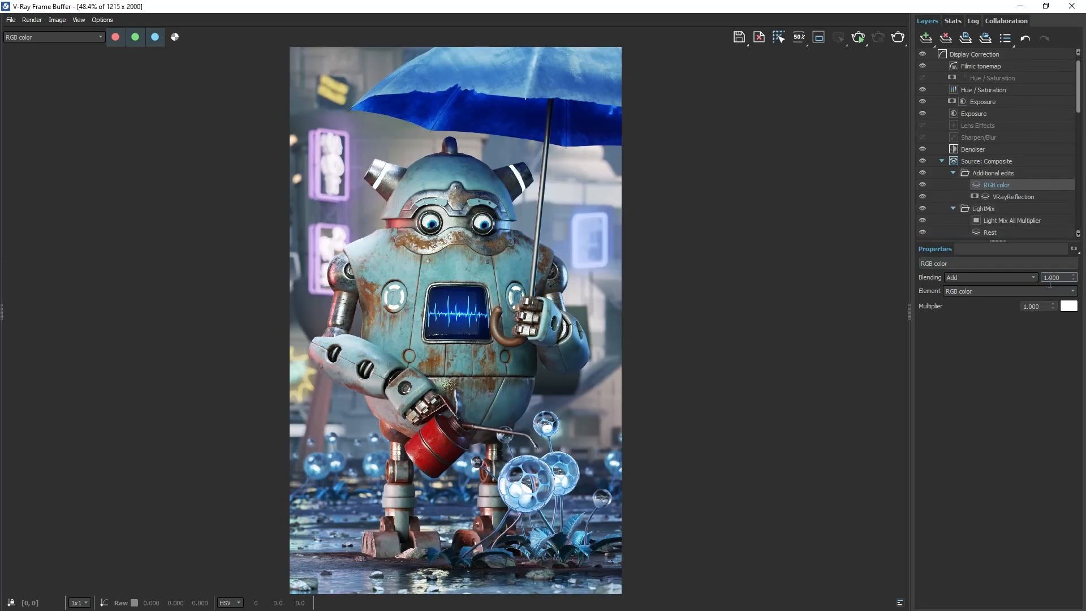
click(1073, 291)
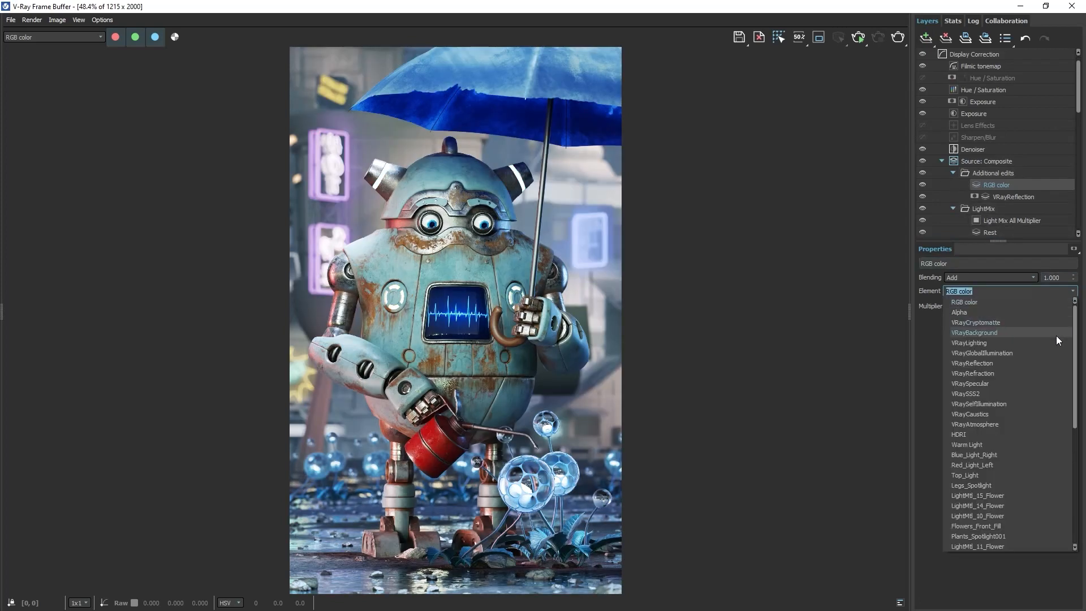
click(1036, 424)
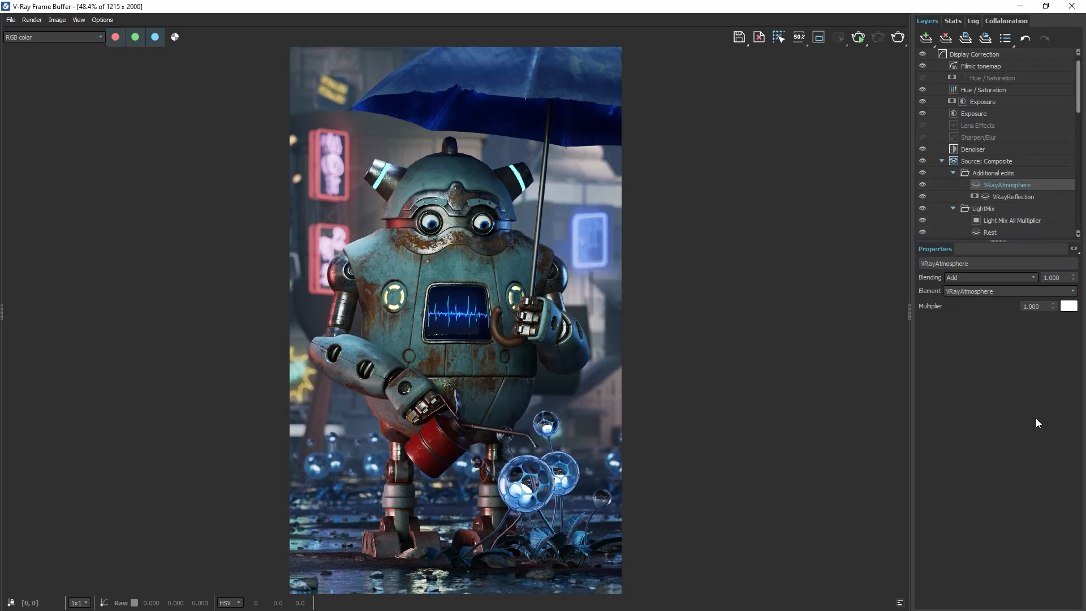
Tint the VRayAtmosphere multiplier light blue (R 0.607, G 0.857, B 1.000) and compare the render with the layer off and on
click(1067, 306)
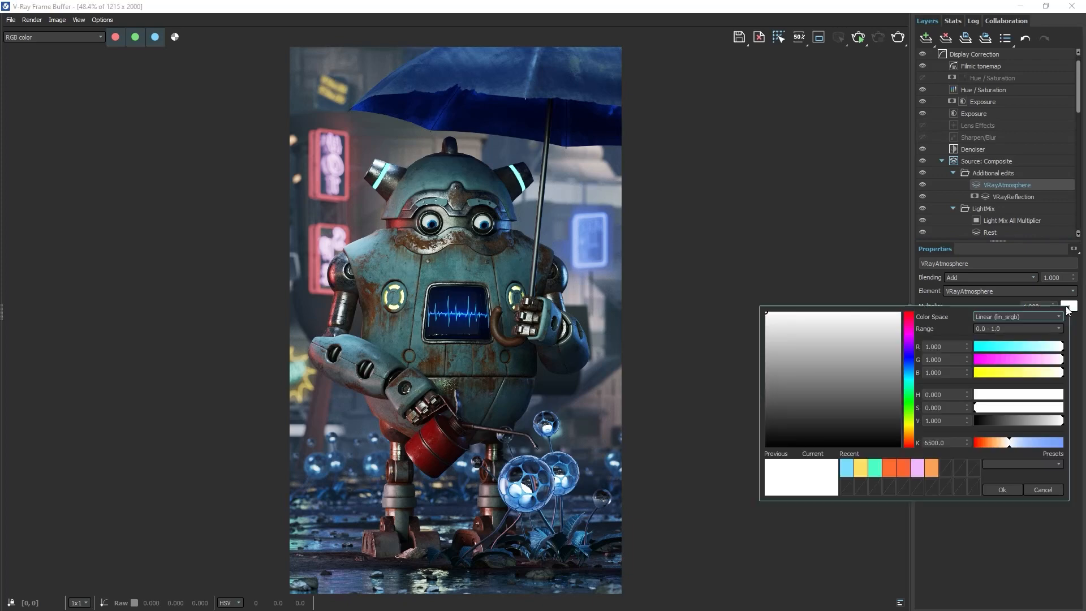
click(909, 371)
mouse_move(799, 313)
mouse_down()
mouse_move(822, 303)
mouse_move(819, 293)
mouse_up()
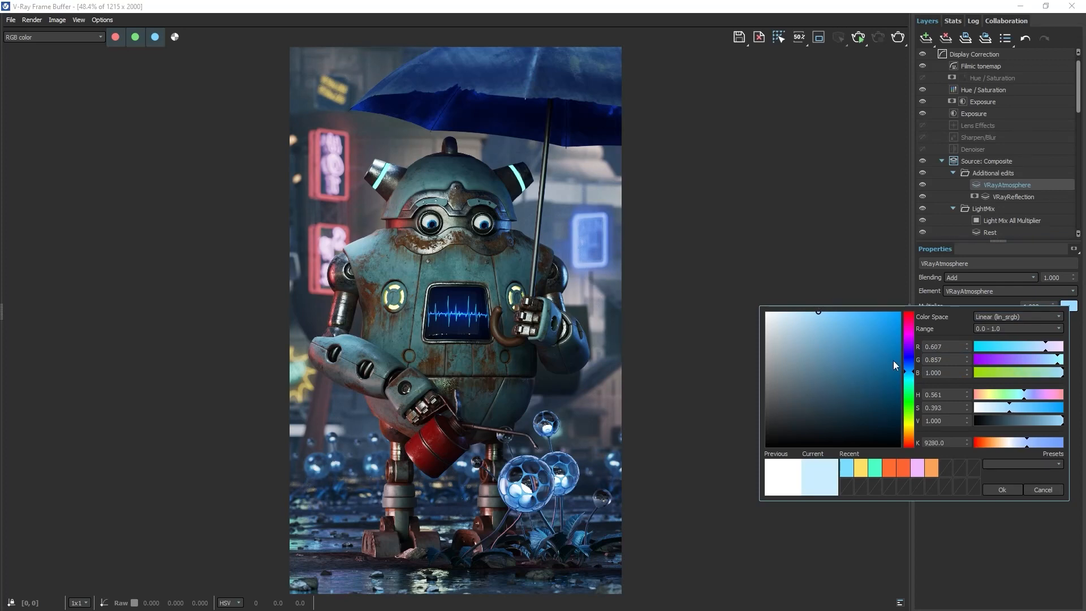
click(1001, 490)
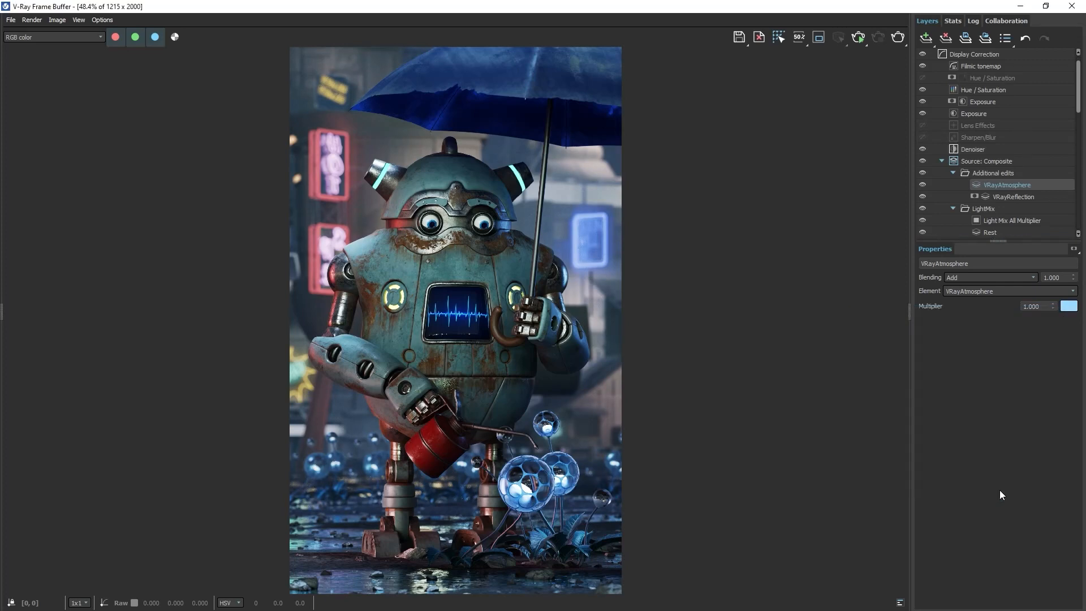
click(923, 185)
click(923, 185)
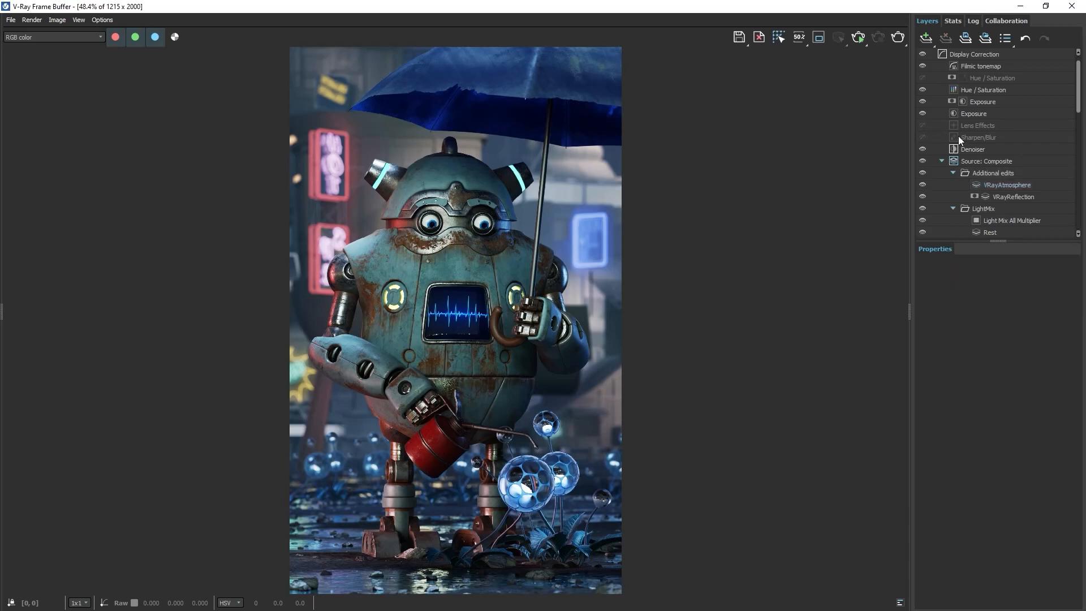
Add a Color Balance layer directly under Display Correction and shift its shadows' Yellow - Blue to 0.040
scroll(958, 136, up, 1)
click(957, 67)
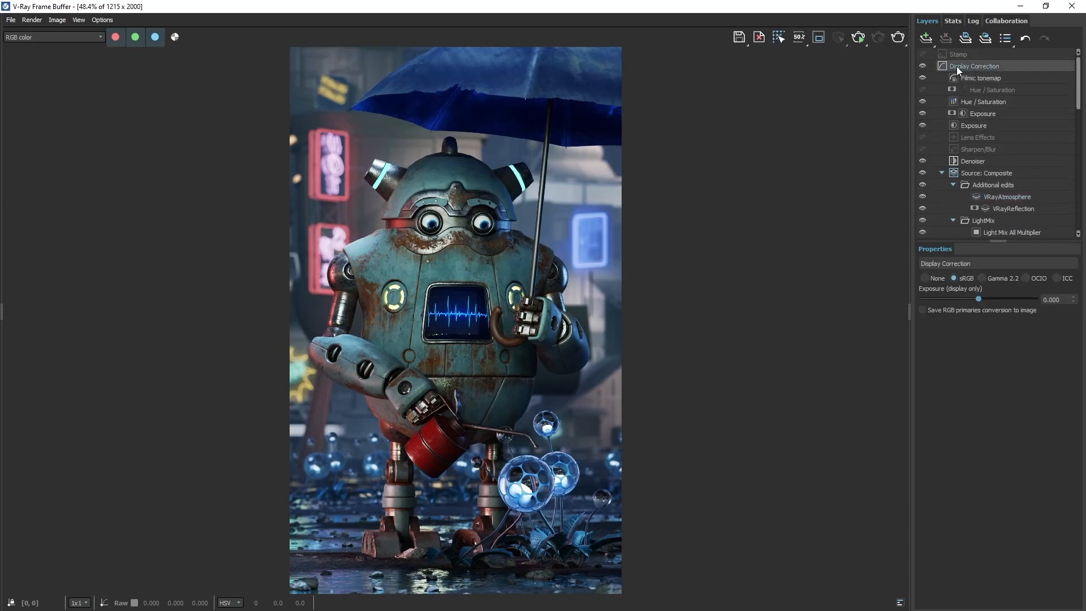
click(931, 39)
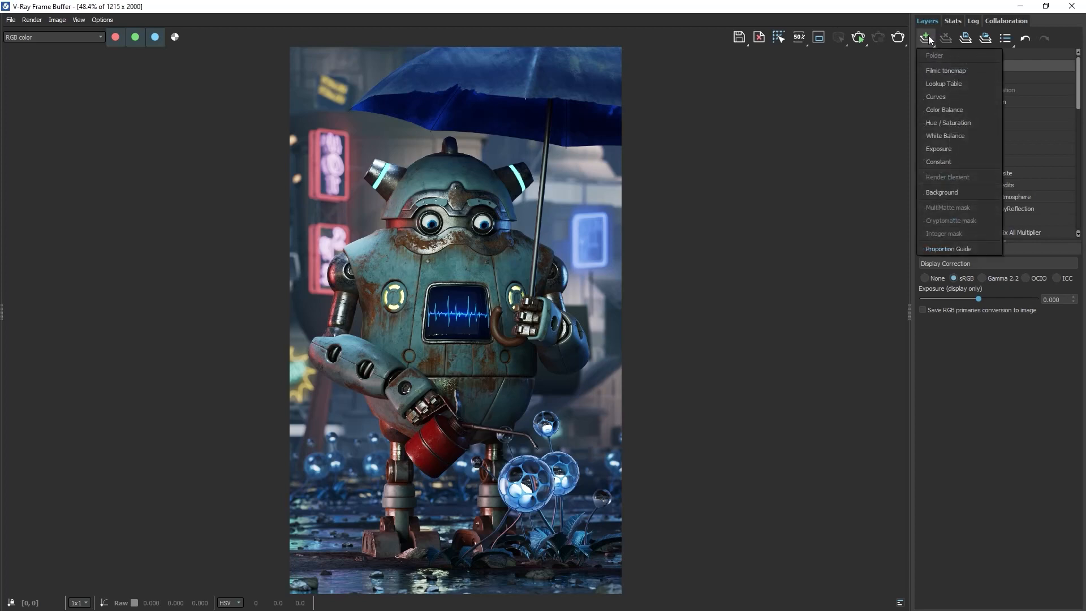
click(951, 106)
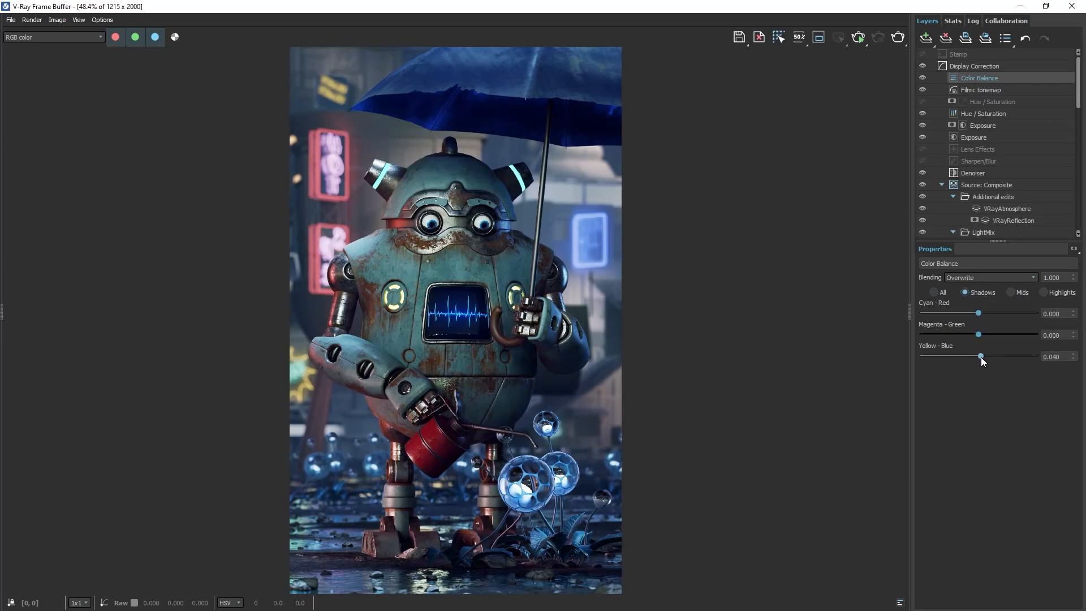
Fine-tune the Color Balance mids in Yellow - Blue and Magenta - Green, and shift the highlights' Cyan - Red to 0.130
click(1011, 292)
drag(979, 356, 978, 357)
drag(979, 335, 980, 335)
click(1043, 293)
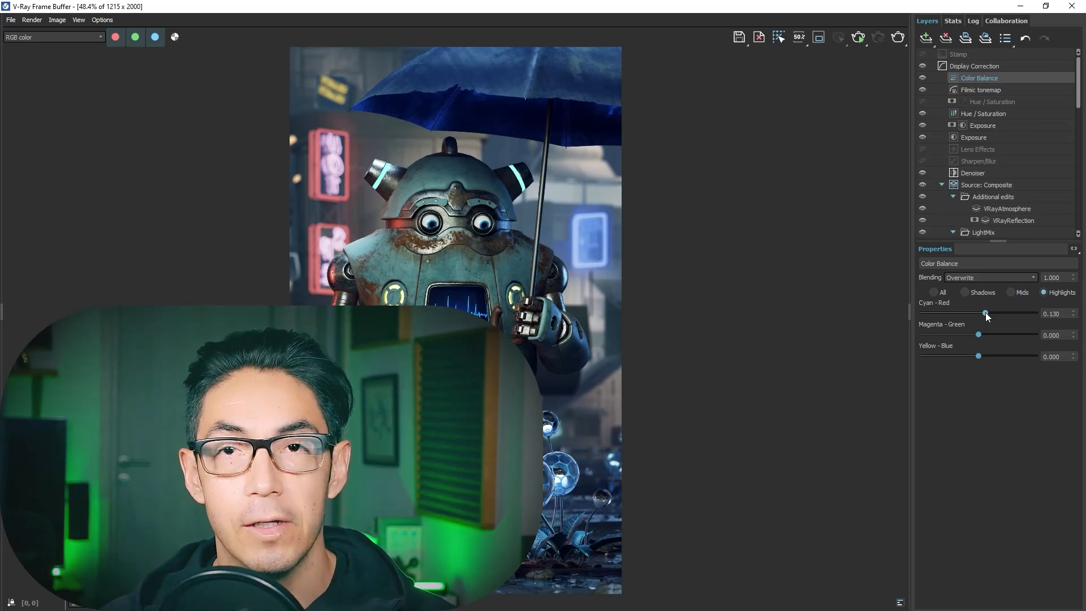
Enable Lens Effects and attach a Cryptomatte mask to that layer
click(966, 149)
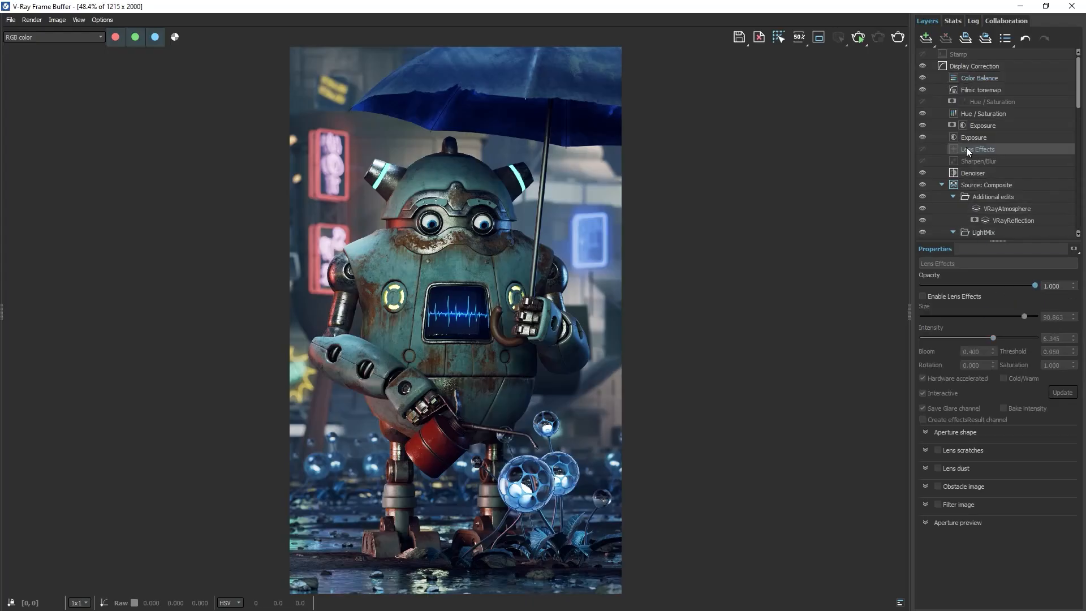
click(924, 296)
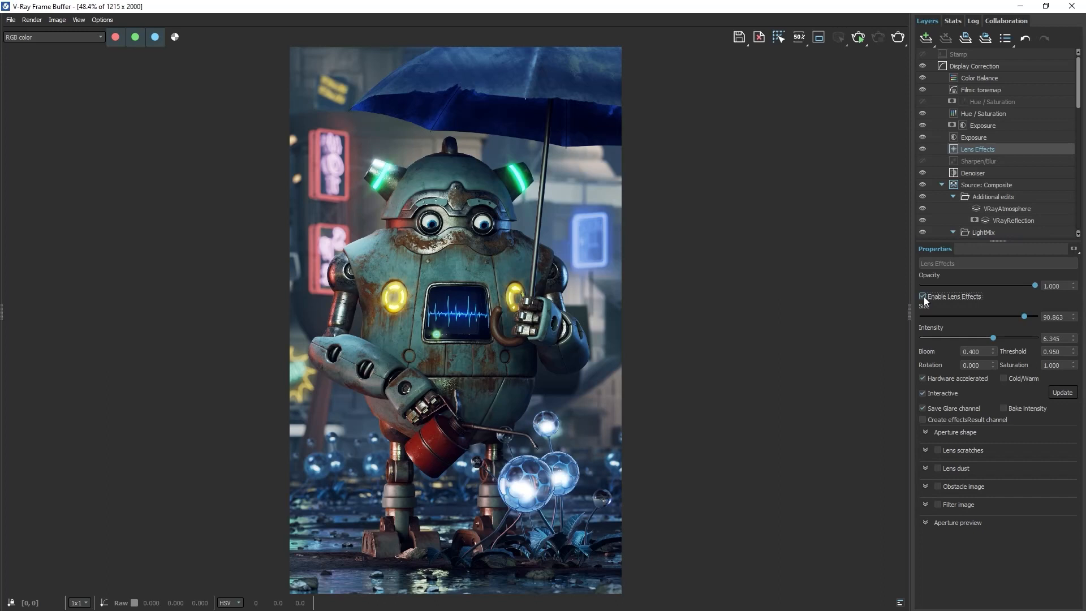
click(1074, 249)
click(1037, 287)
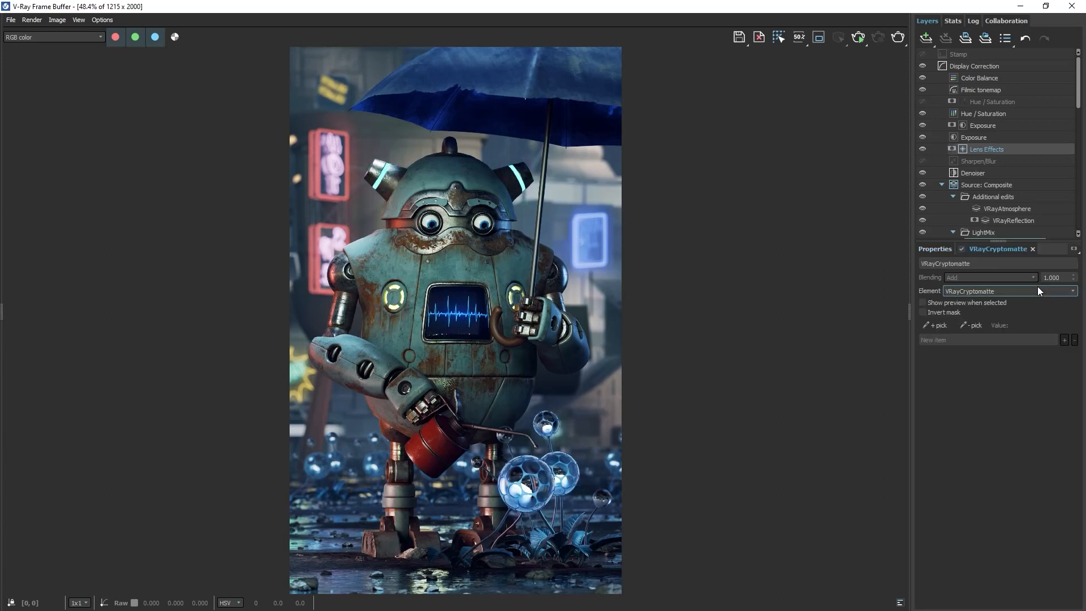
Pick the glowing flower spheres Large_Sphere_01, Large_Sphere_02 and Medium_Sphere_01 for the Lens Effects Cryptomatte mask
click(947, 325)
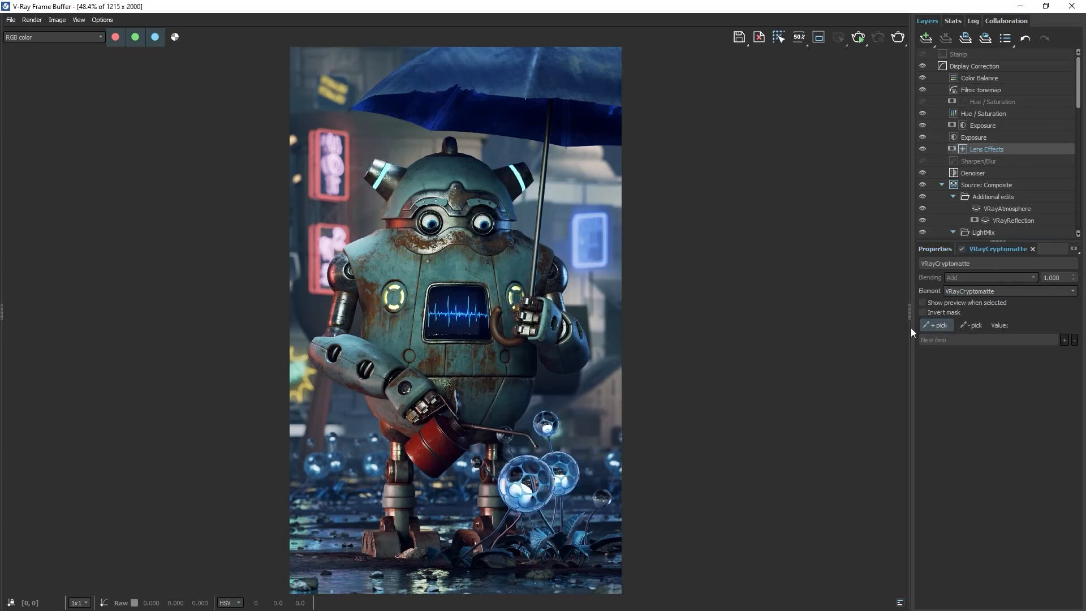
click(526, 490)
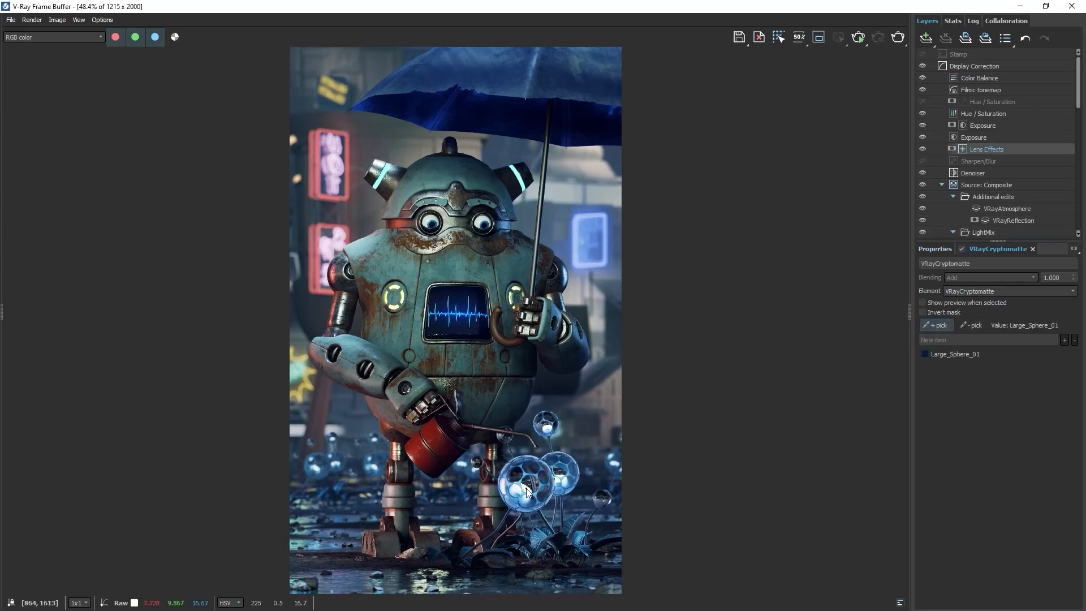
click(563, 480)
click(548, 429)
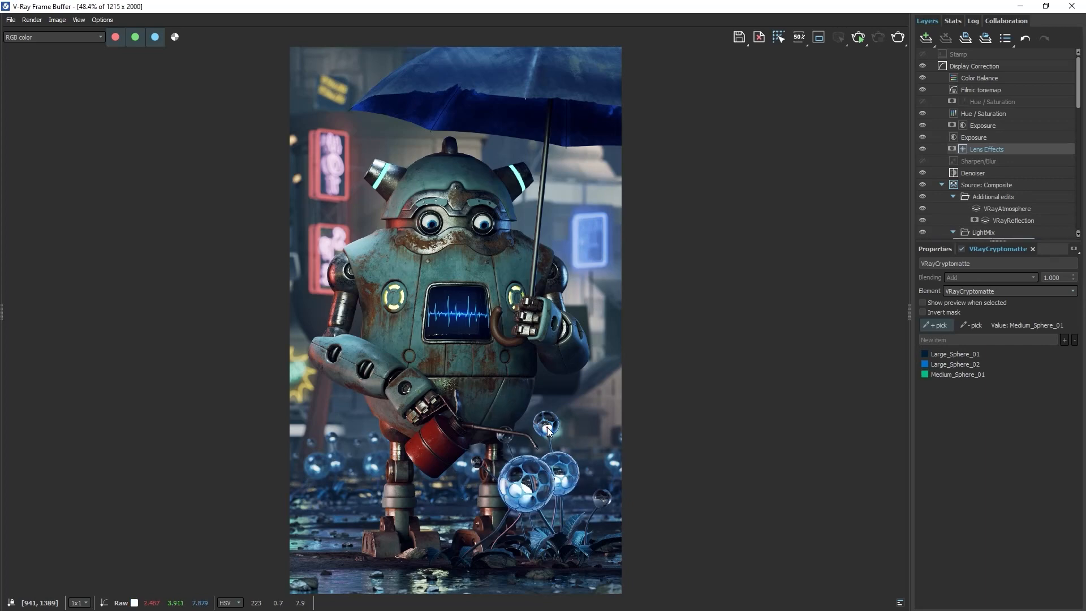